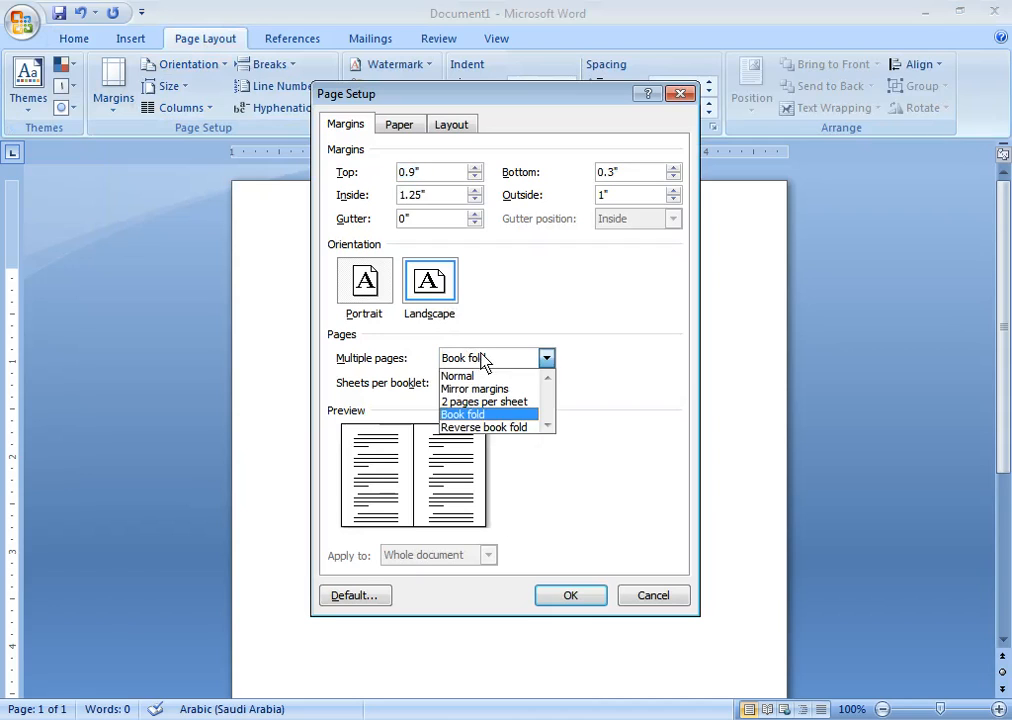
# - Set the multiple pages option to Book fold and keep A4 as the paper size
pyautogui.click(483, 413)
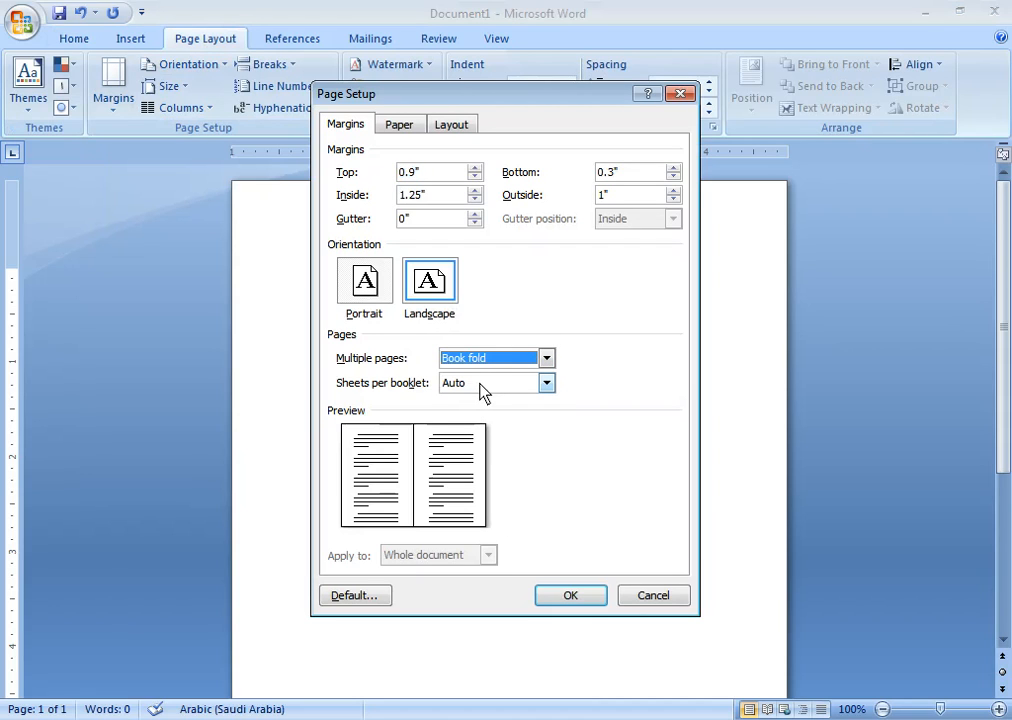
pyautogui.click(399, 125)
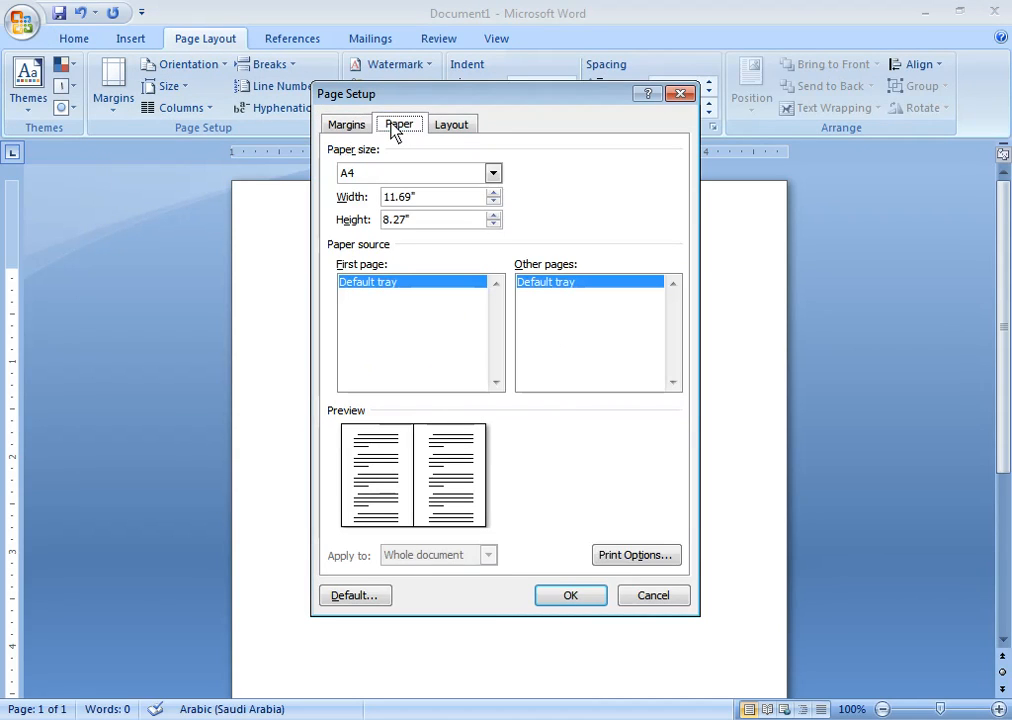
pyautogui.click(366, 177)
pyautogui.click(366, 177)
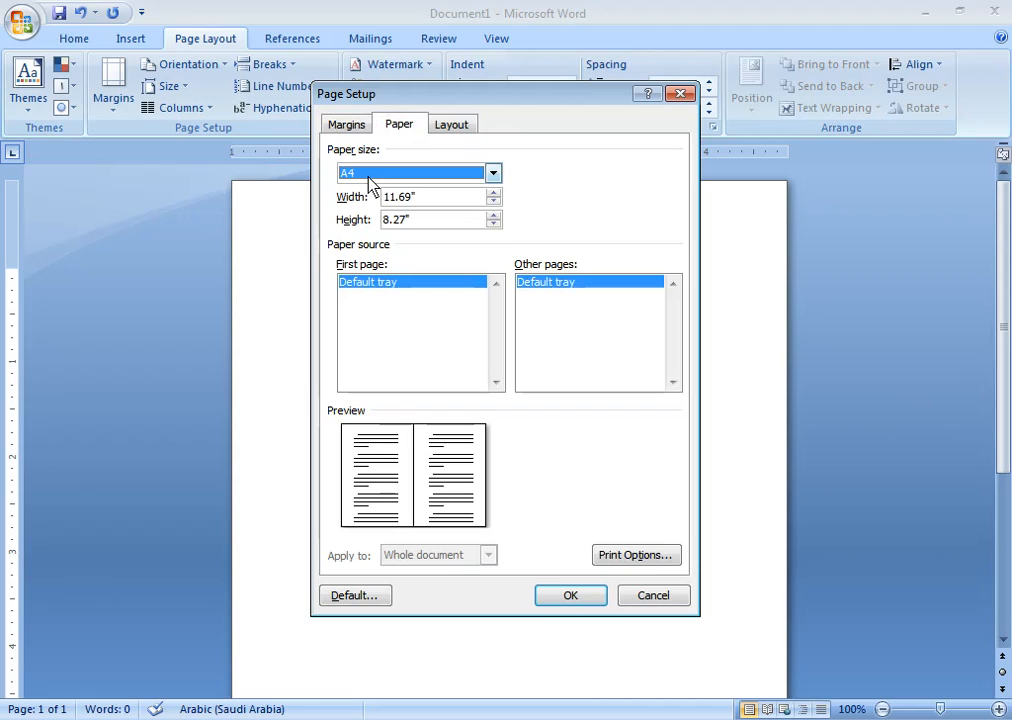
pyautogui.click(343, 127)
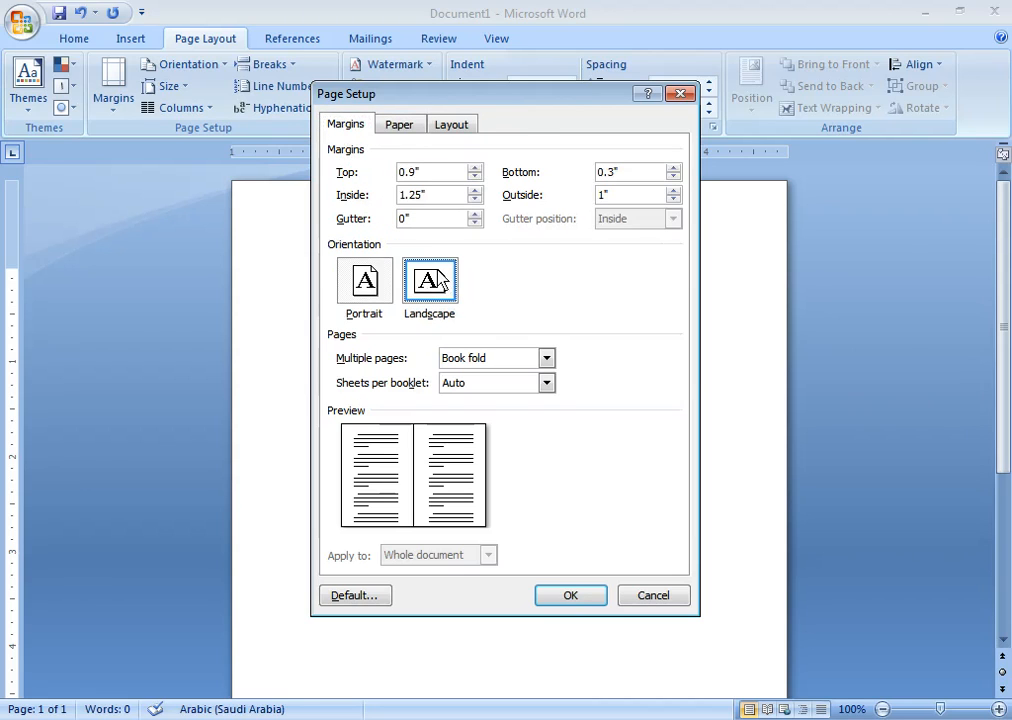
# - Set the section direction to Right-to-left in the page layout settings
pyautogui.click(474, 127)
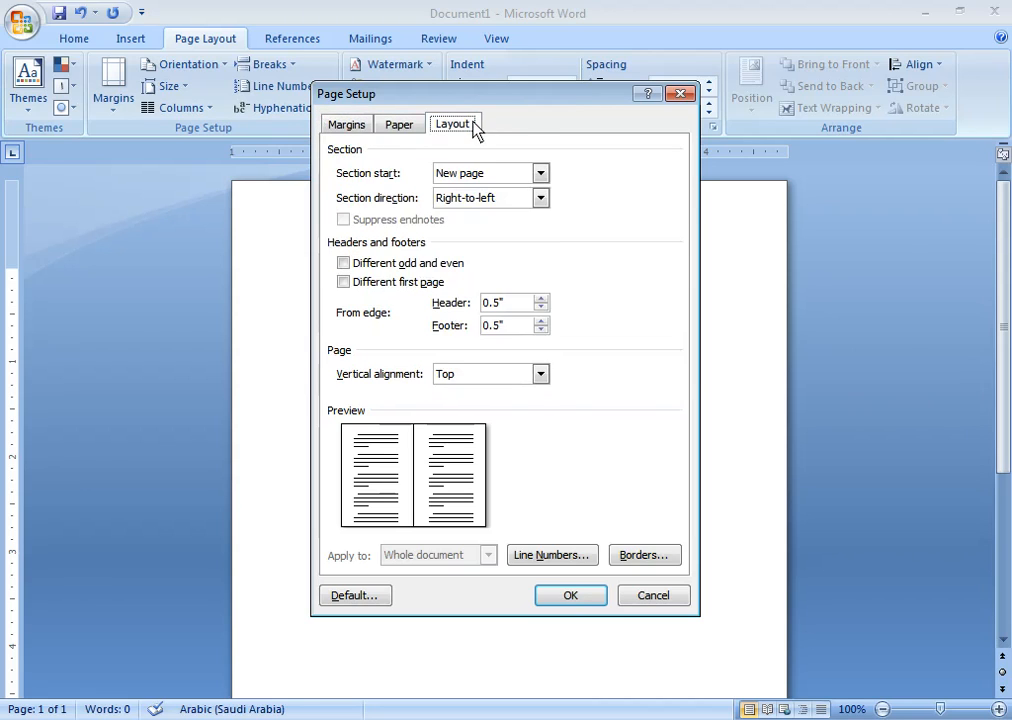
pyautogui.click(468, 199)
pyautogui.click(466, 214)
# - Set the sheets per booklet to 4 and apply the page setup
pyautogui.click(411, 130)
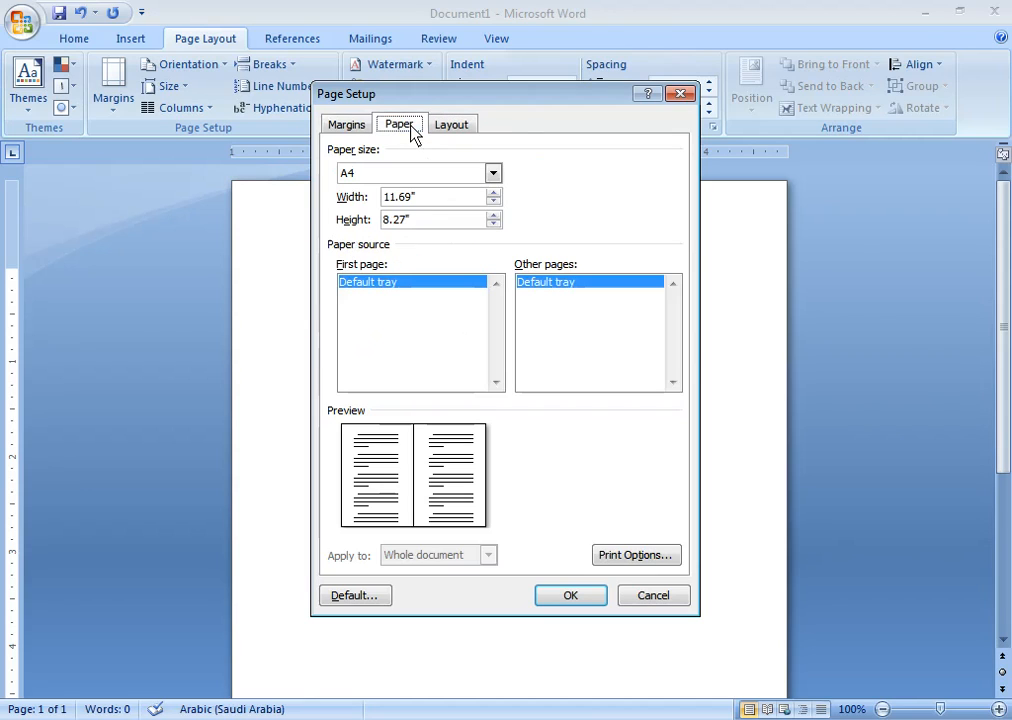
pyautogui.click(358, 127)
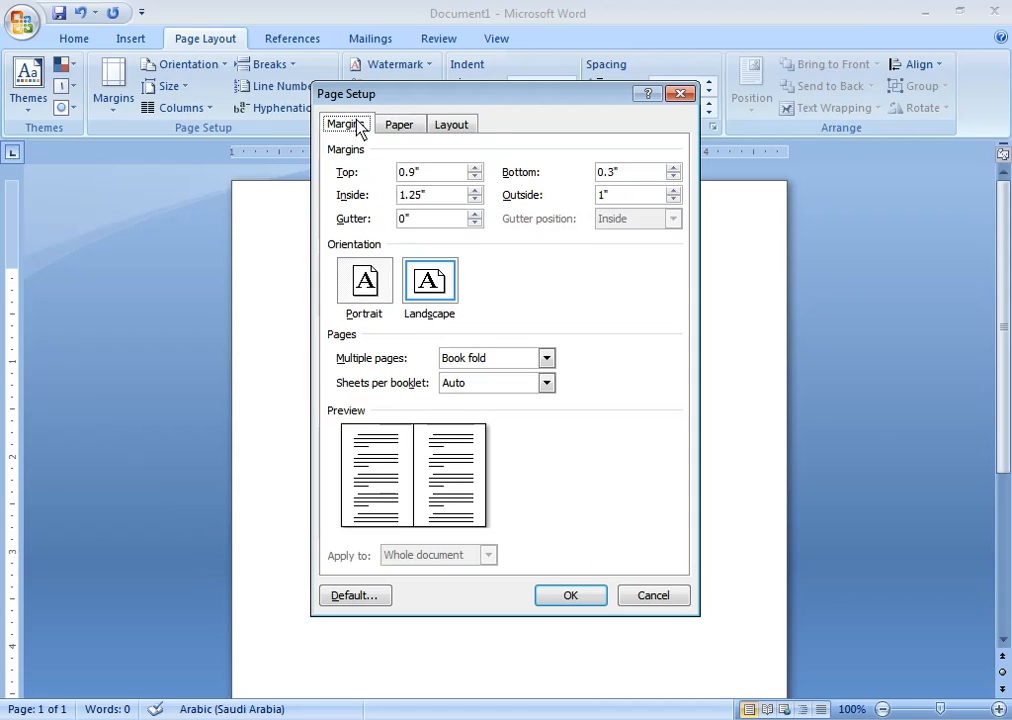
pyautogui.click(474, 390)
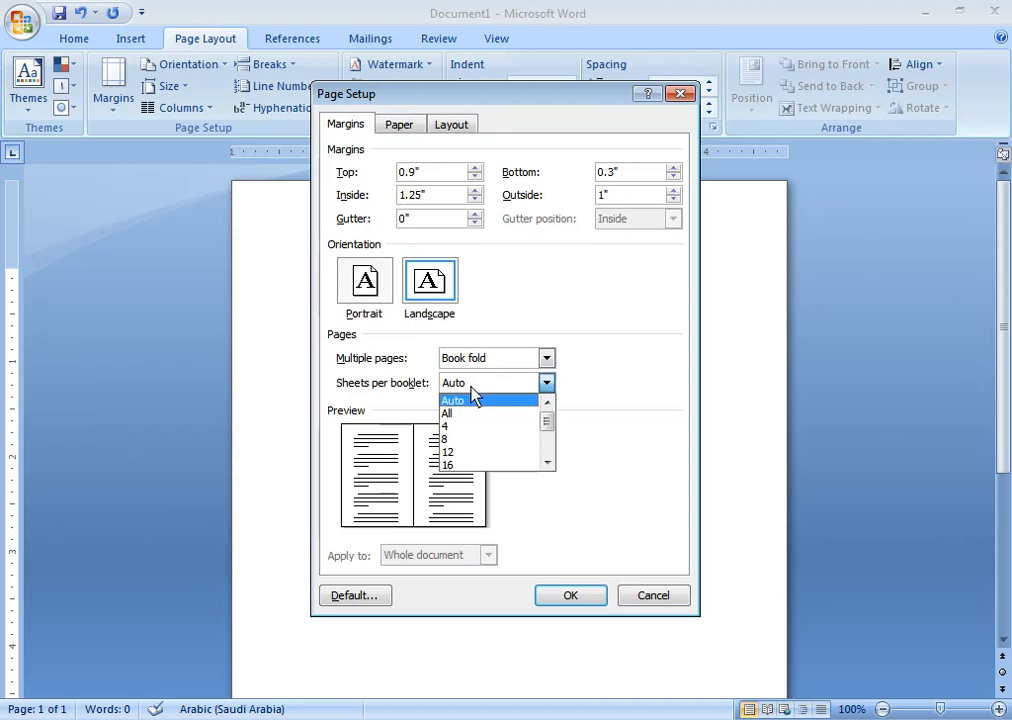
pyautogui.click(475, 414)
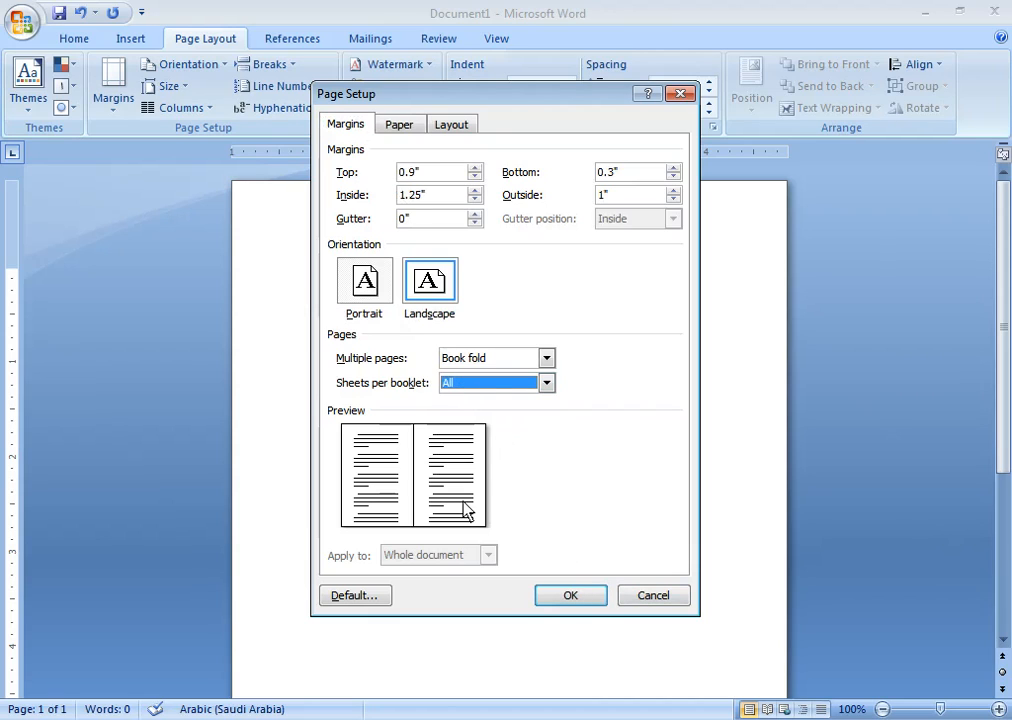
pyautogui.click(488, 384)
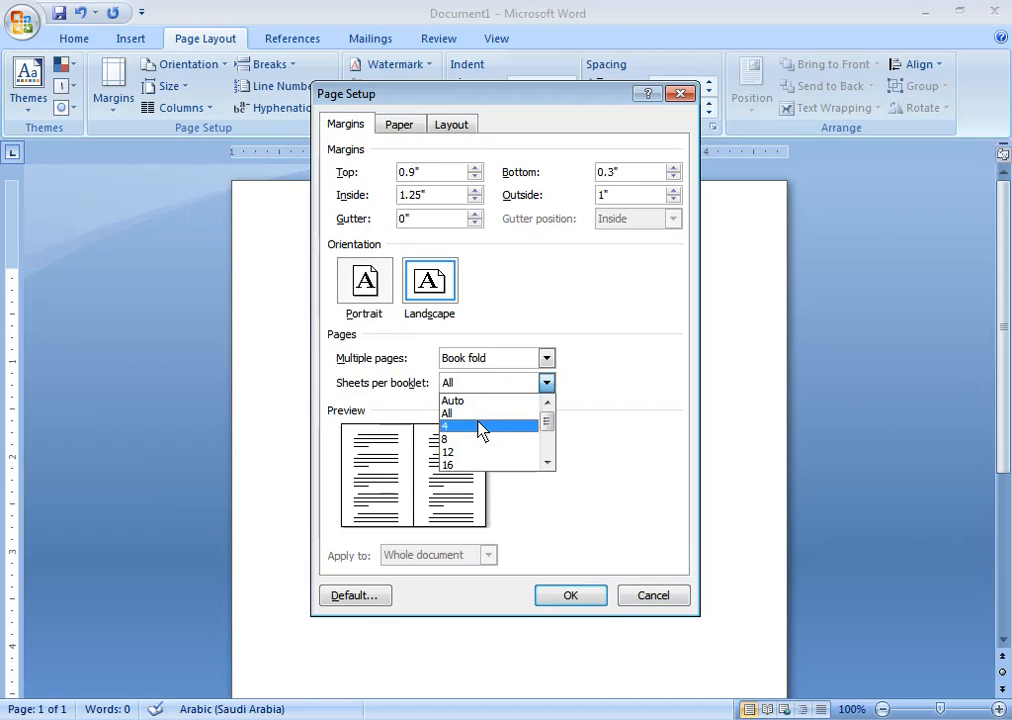
pyautogui.click(479, 424)
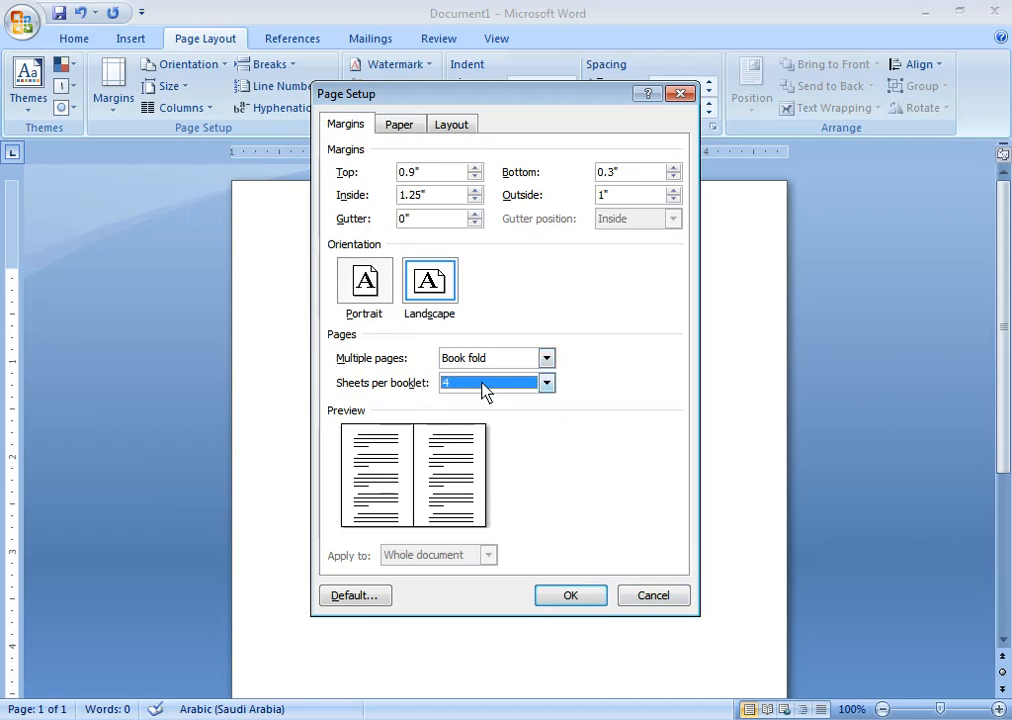
pyautogui.click(583, 600)
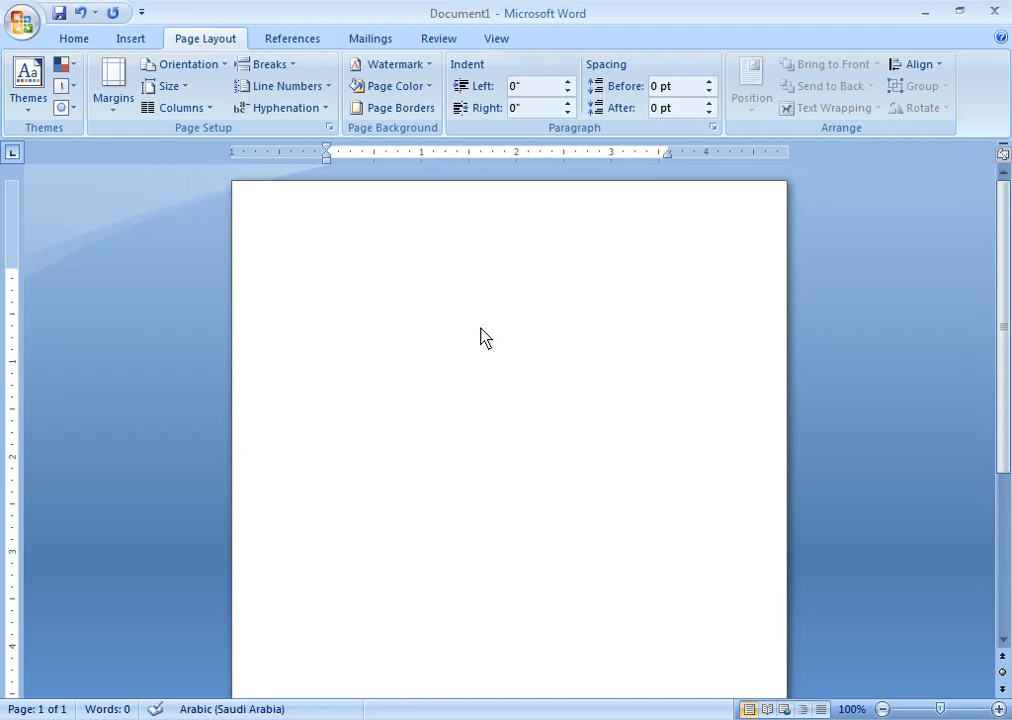
# - Display the document in the two-page zoom view
pyautogui.click(502, 40)
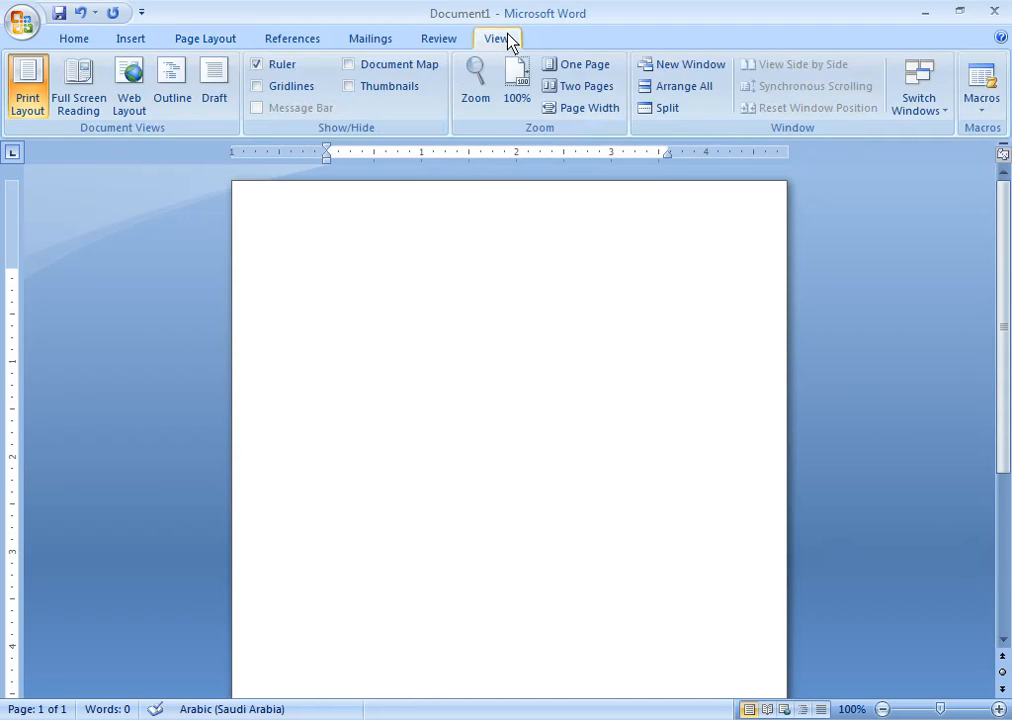
pyautogui.click(584, 90)
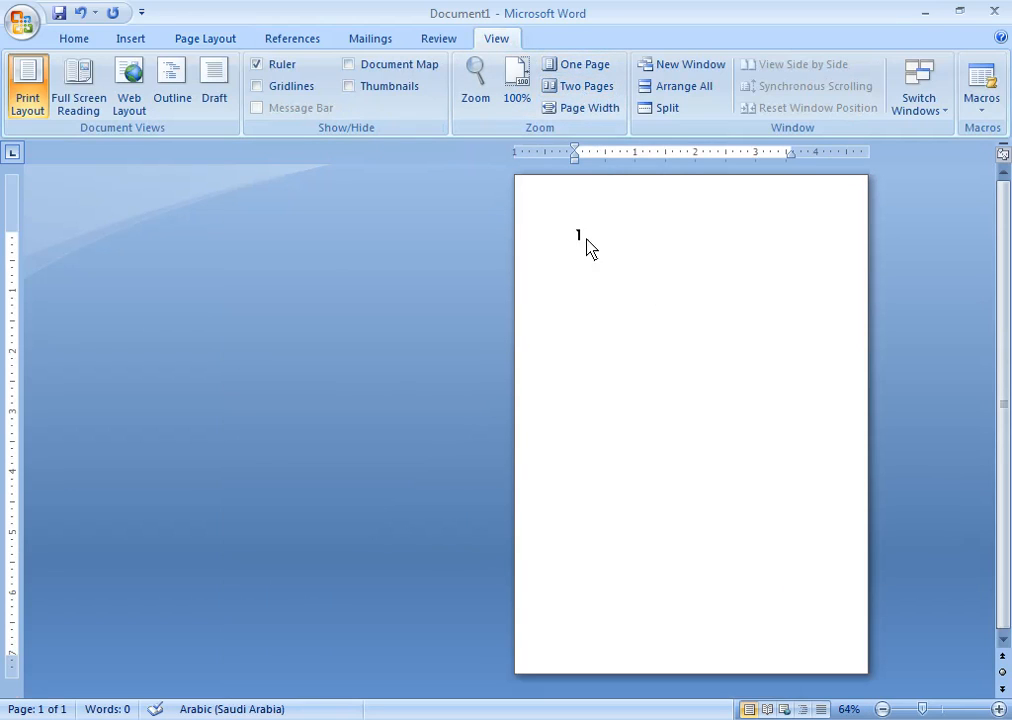
pyautogui.click(66, 36)
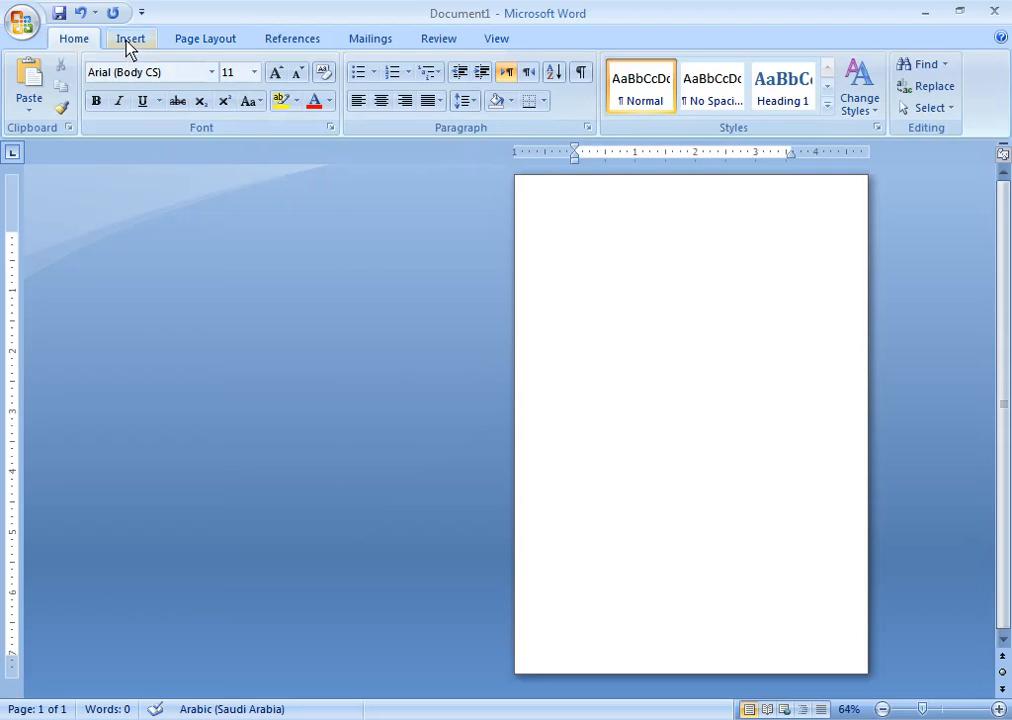
# - Check the paper dimensions in the page setup against the displayed page and close it without changes
pyautogui.click(205, 40)
pyautogui.click(120, 112)
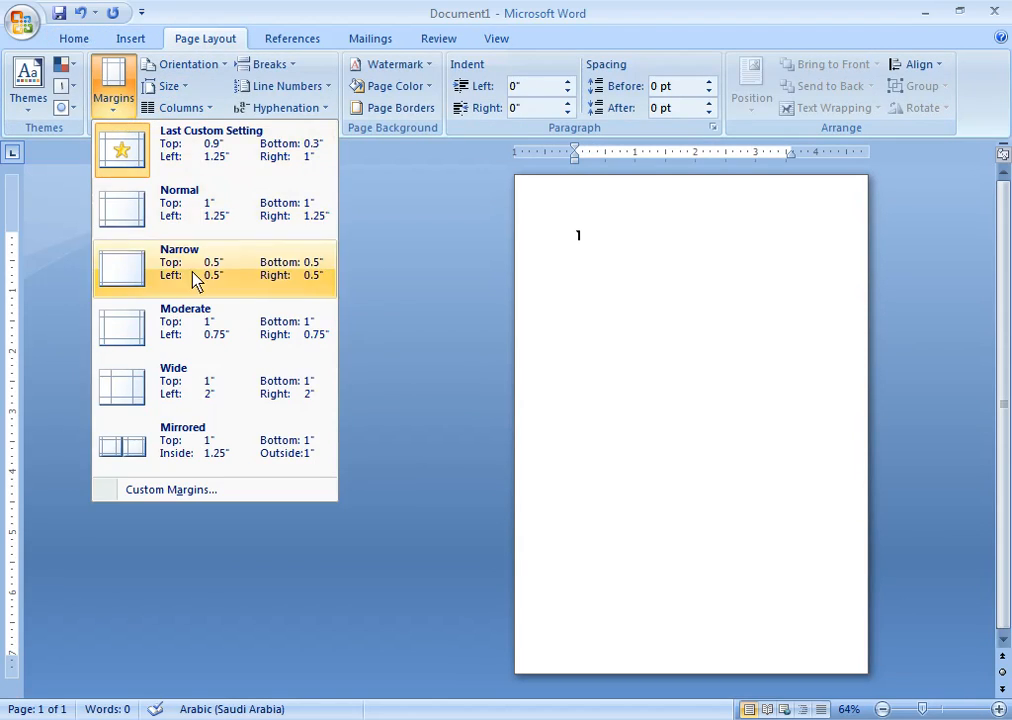
pyautogui.click(253, 495)
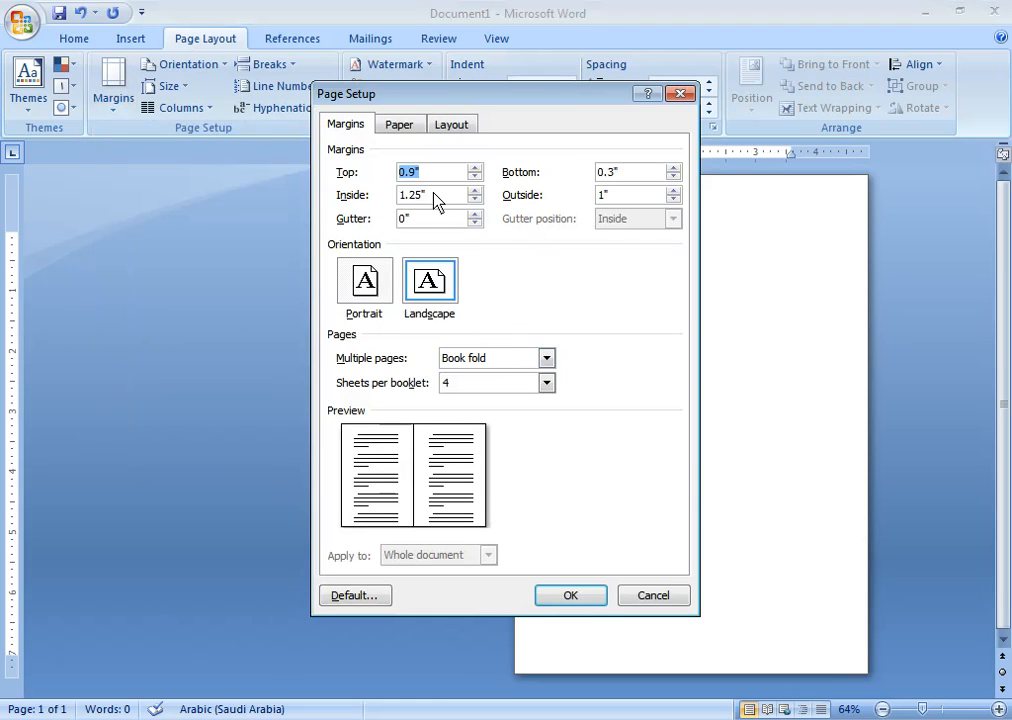
pyautogui.click(398, 125)
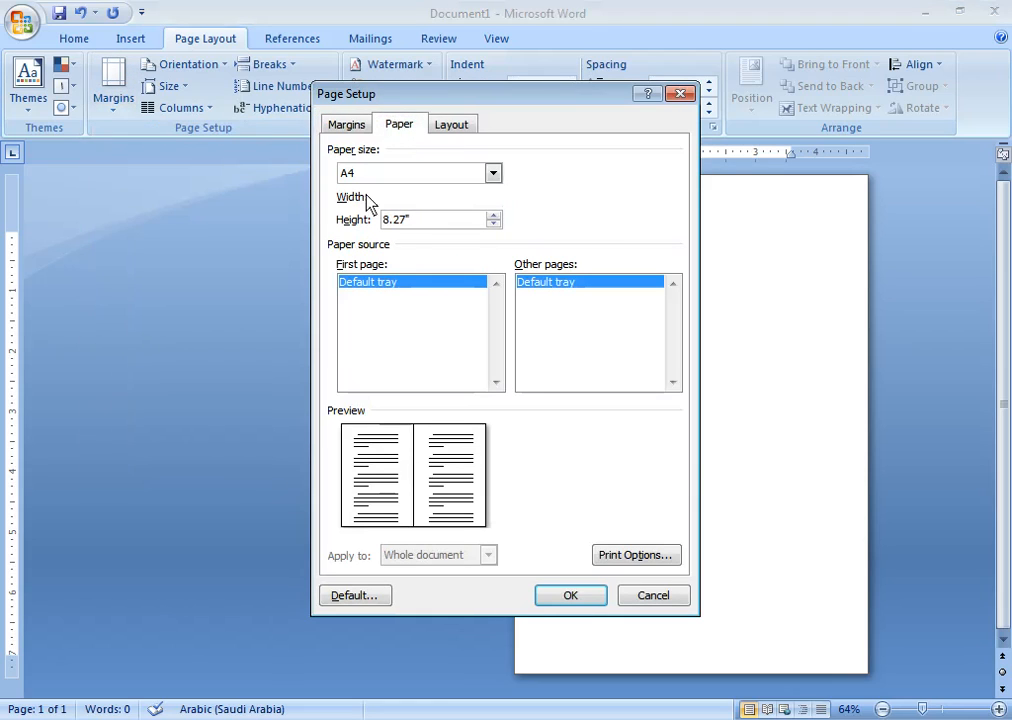
pyautogui.doubleClick(425, 199)
pyautogui.click(440, 199)
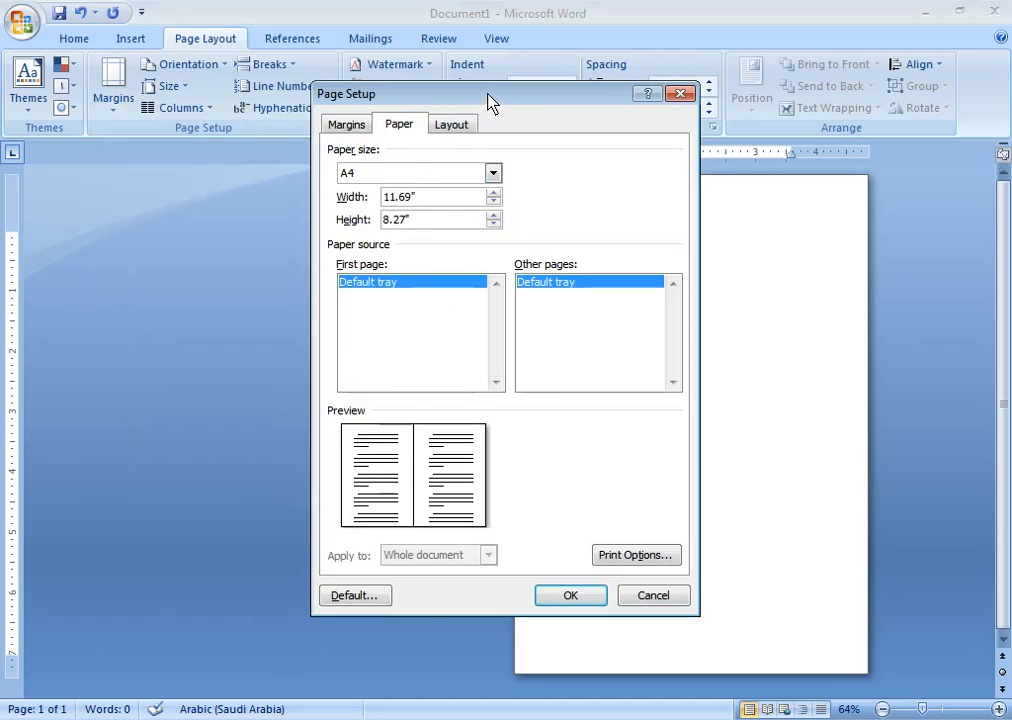
pyautogui.moveTo(326, 108); pyautogui.dragTo(77, 130)
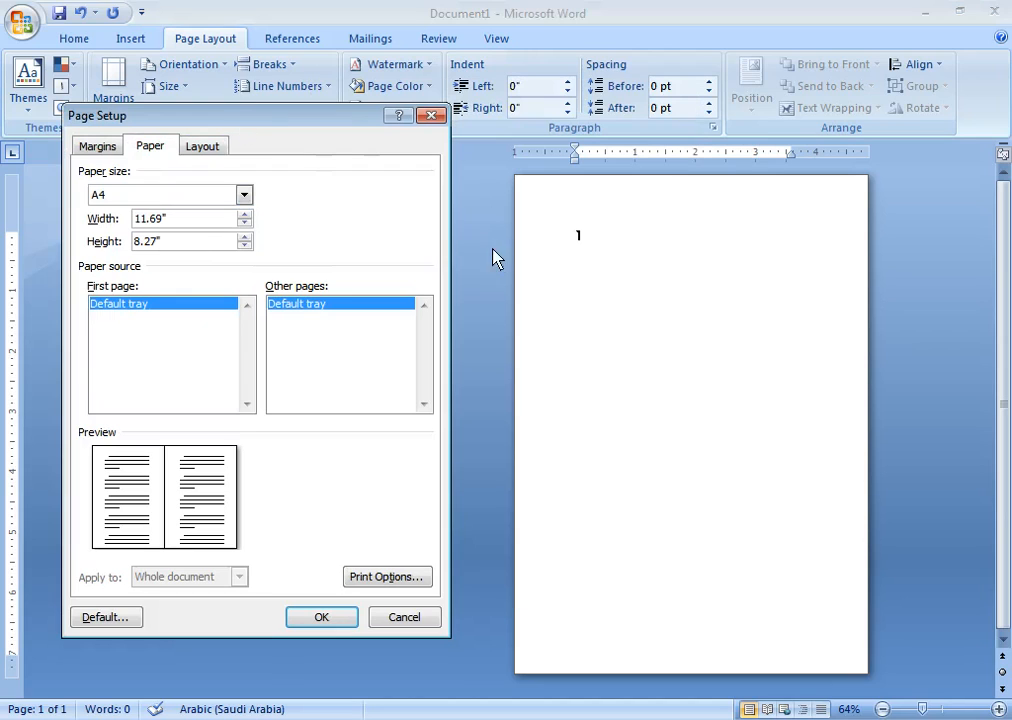
pyautogui.click(432, 116)
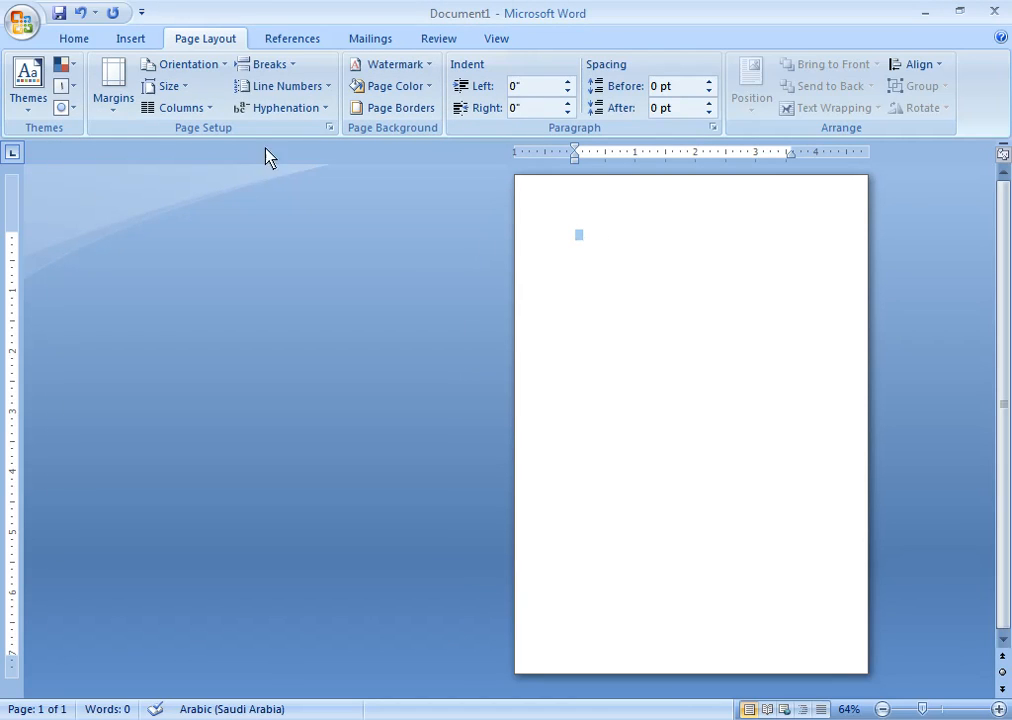
# - Set the paragraph direction to right-to-left and paste the copied Urdu text into the document
pyautogui.click(78, 40)
pyautogui.click(524, 74)
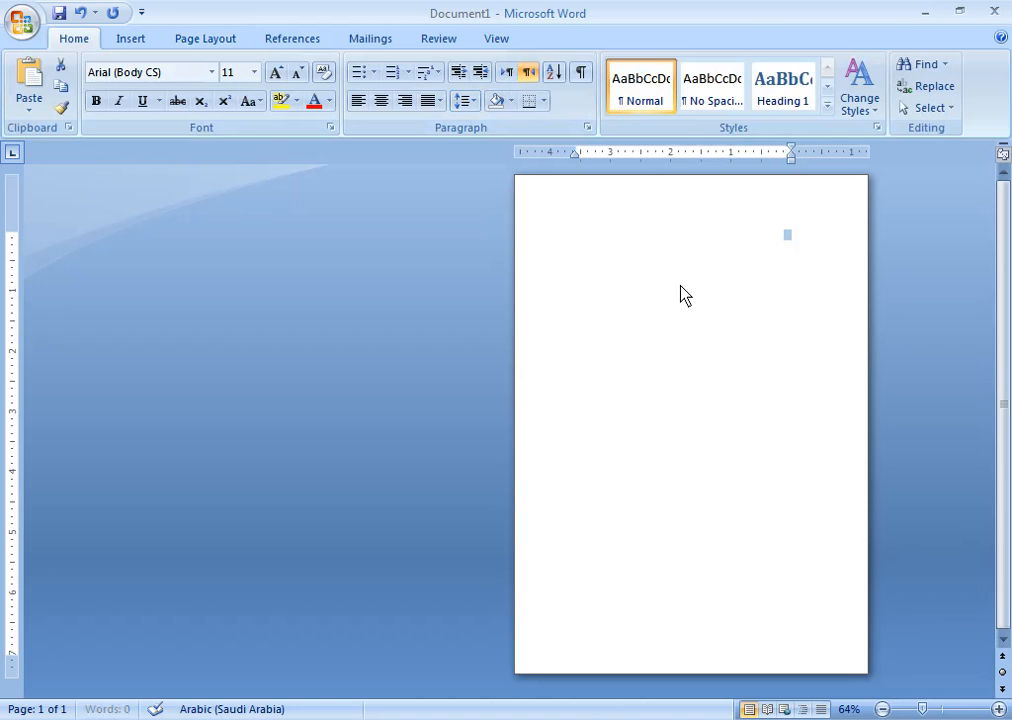
pyautogui.hotkey('ctrl', 'v')
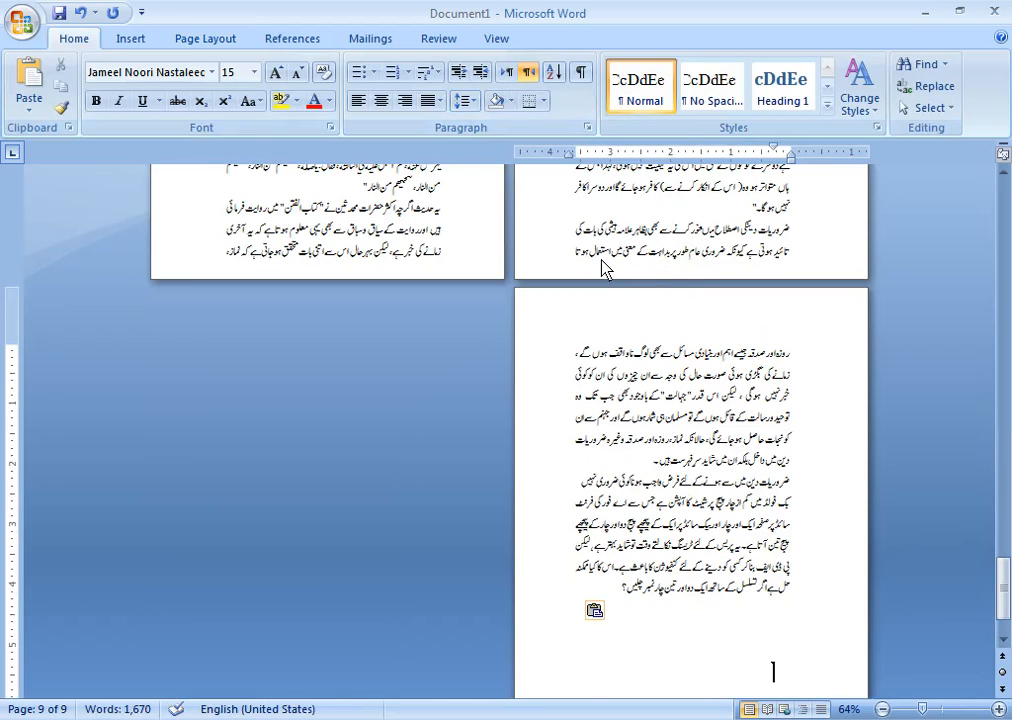
# - Place the cursor in the first line of page 1 and switch the input language to Urdu
pyautogui.scroll(6, 611, 292)
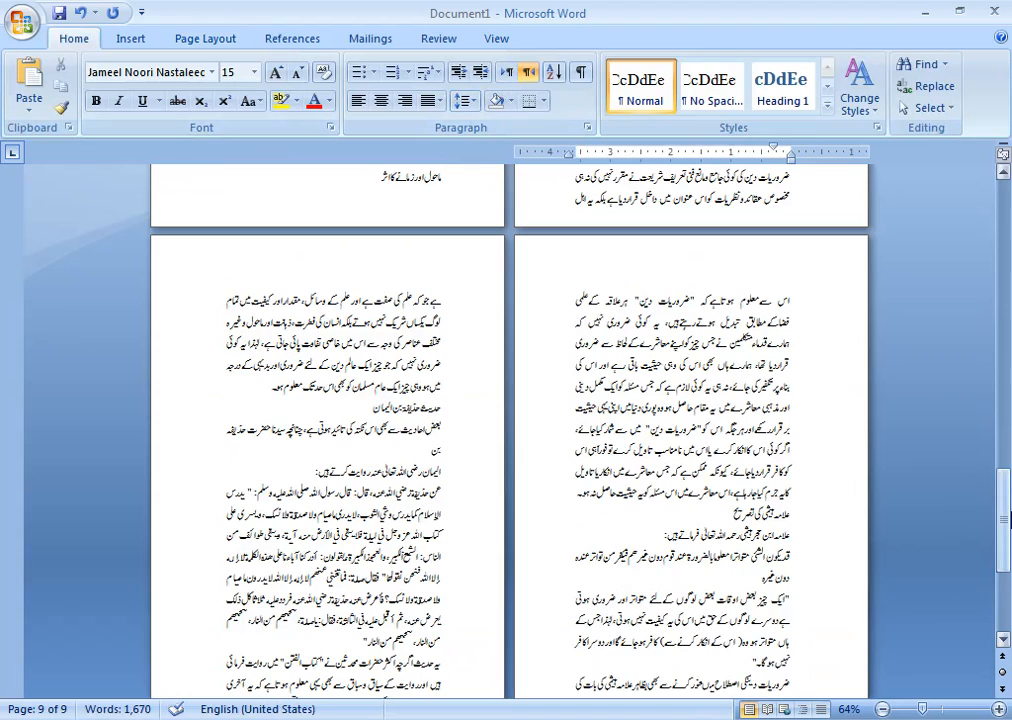
pyautogui.moveTo(1007, 447); pyautogui.dragTo(1007, 232)
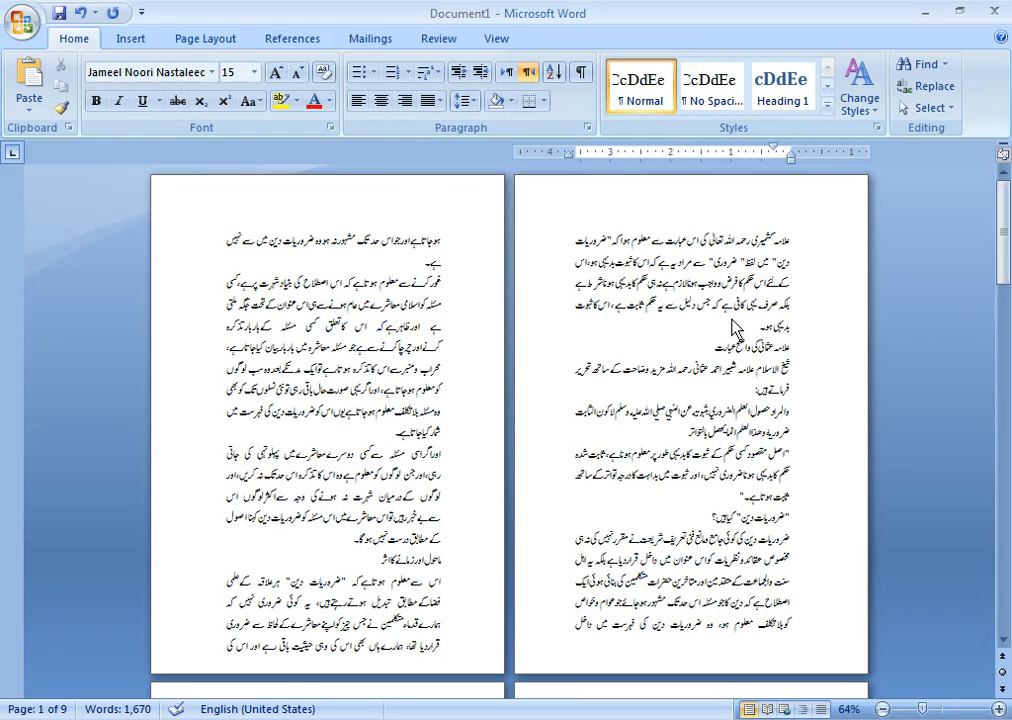
pyautogui.click(752, 242)
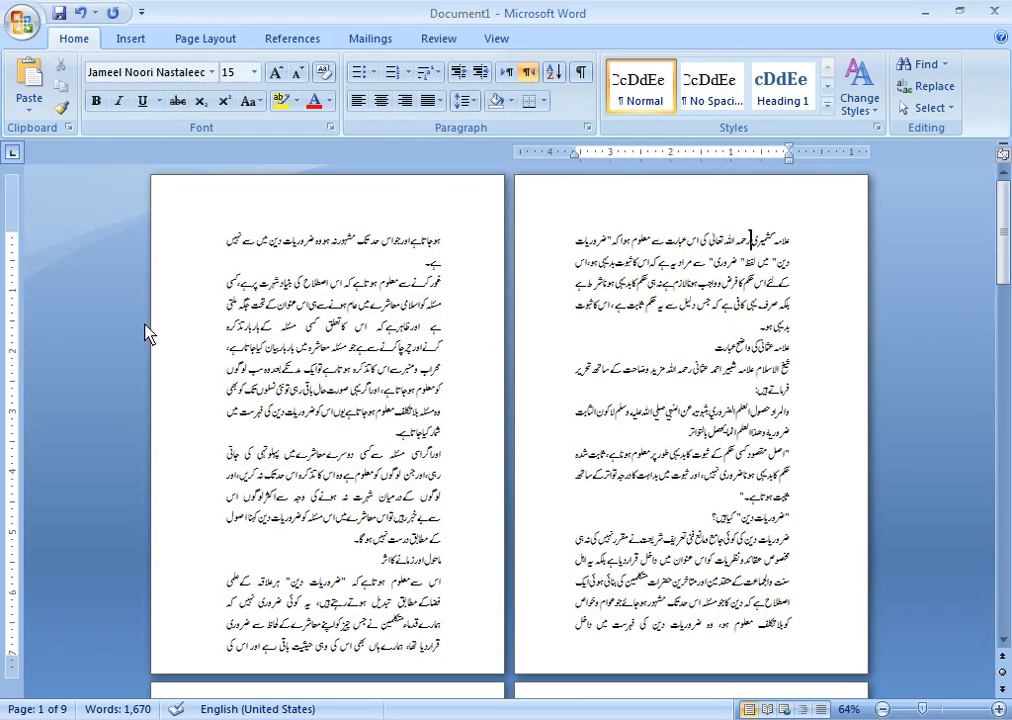
pyautogui.hotkey('alt', 'shift')
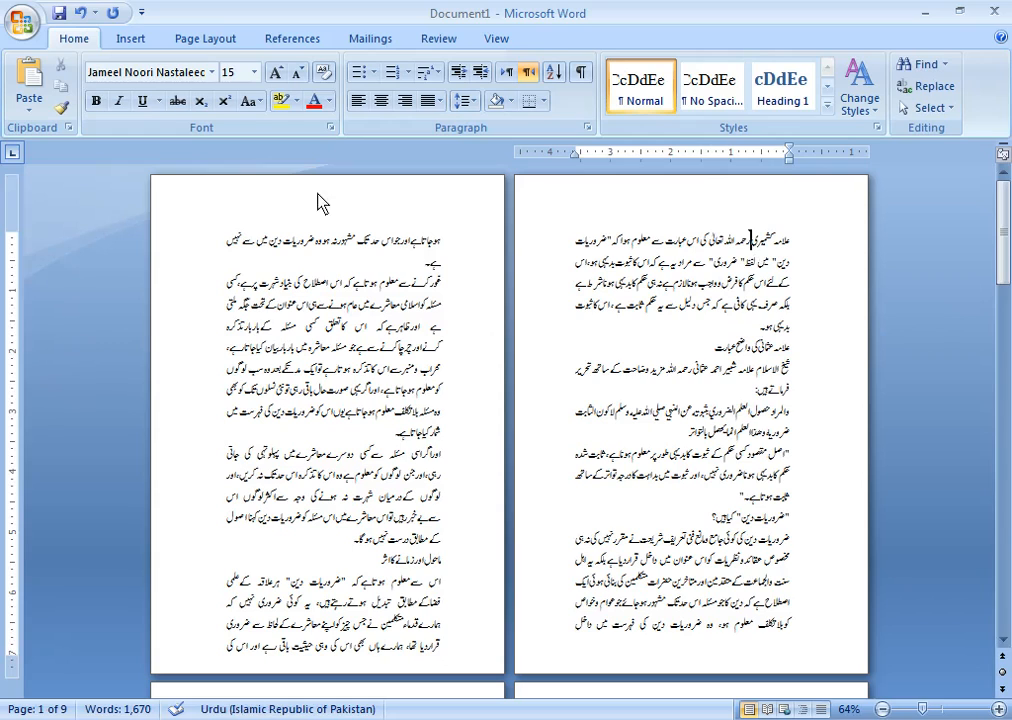
# - Open the detailed paper size settings, move the dialog below the first text lines and select the width value
pyautogui.click(205, 38)
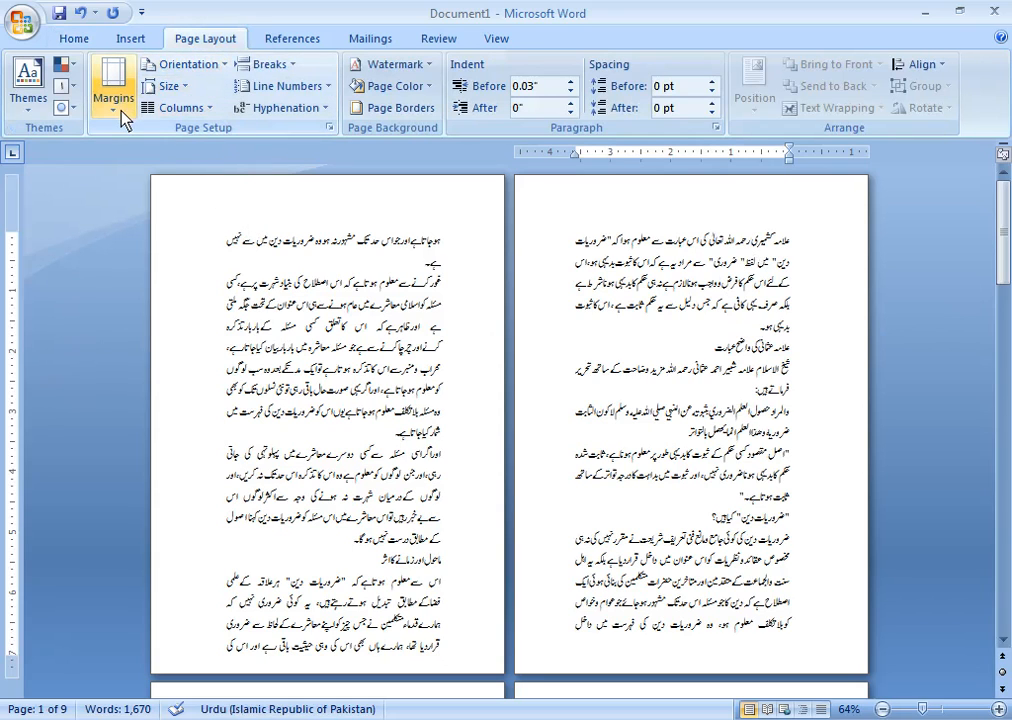
pyautogui.click(165, 86)
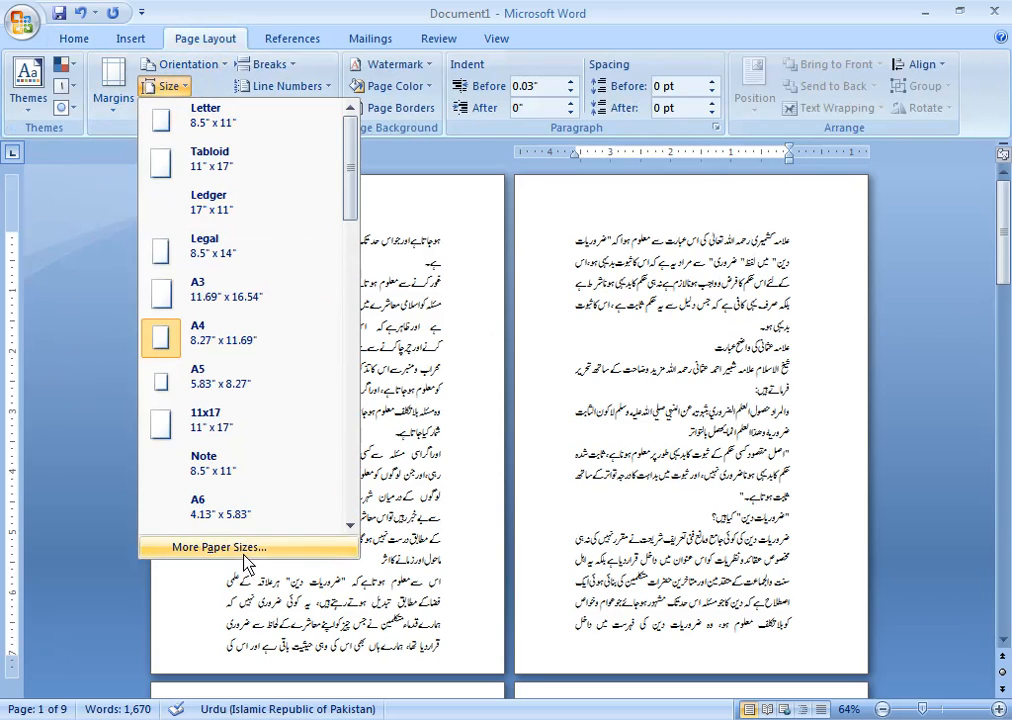
pyautogui.click(218, 547)
pyautogui.moveTo(334, 120); pyautogui.dragTo(727, 303)
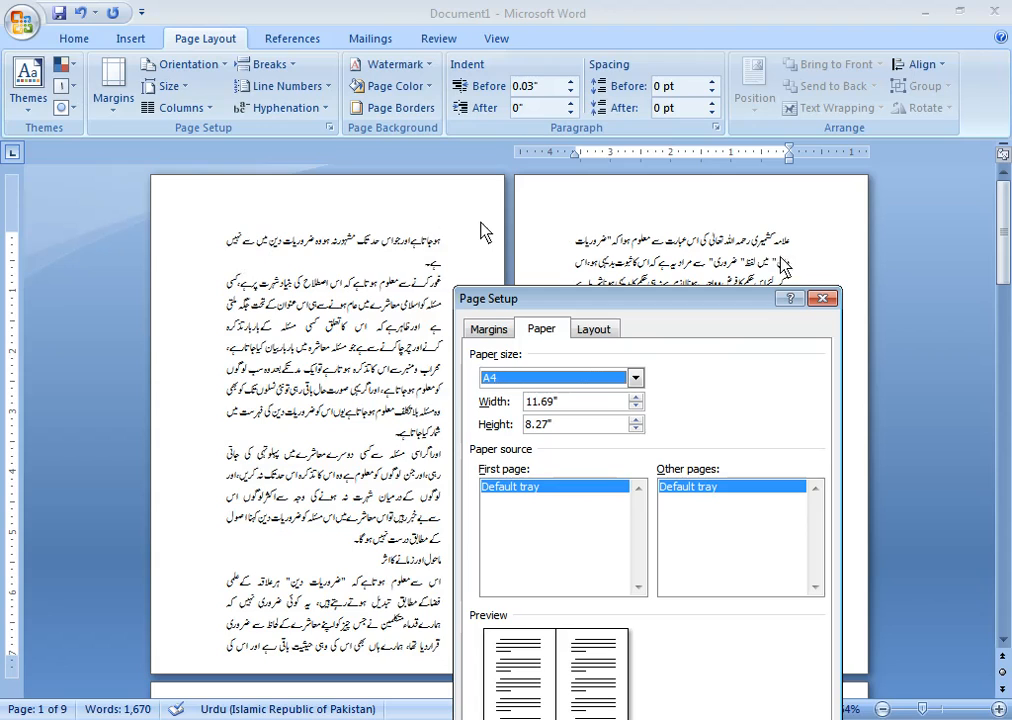
pyautogui.moveTo(566, 404); pyautogui.dragTo(522, 402)
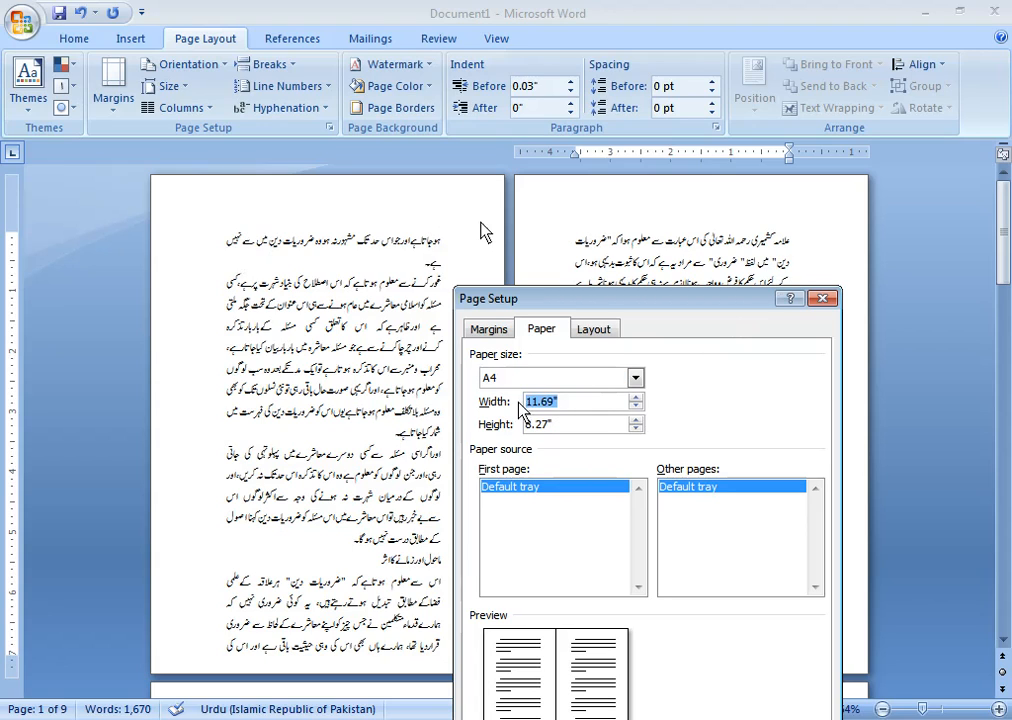
# - Switch to Calculator and work out the side margin by subtracting 8 from 11.69 and dividing the result by 4
pyautogui.click(350, 719)
pyautogui.click(256, 507)
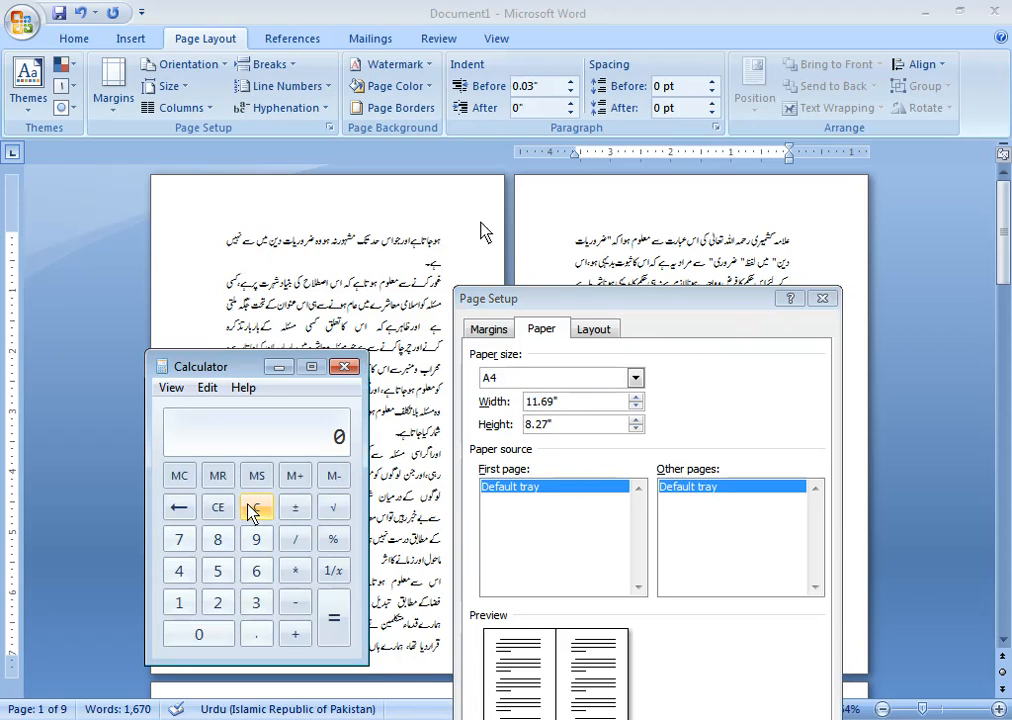
pyautogui.click(180, 603)
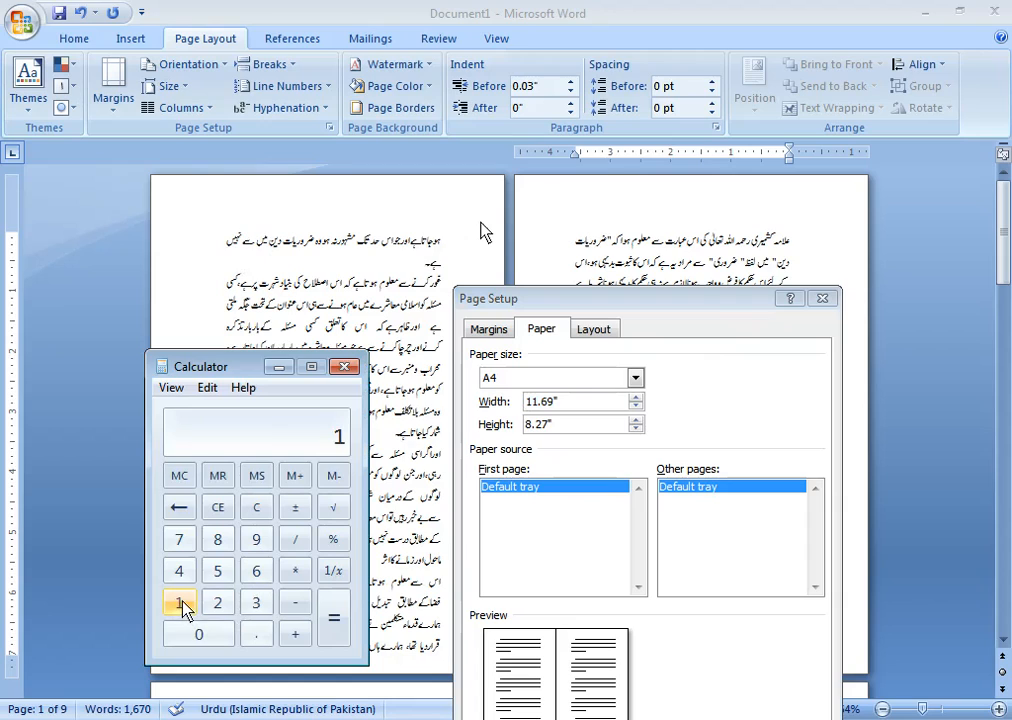
pyautogui.click(259, 637)
pyautogui.click(256, 572)
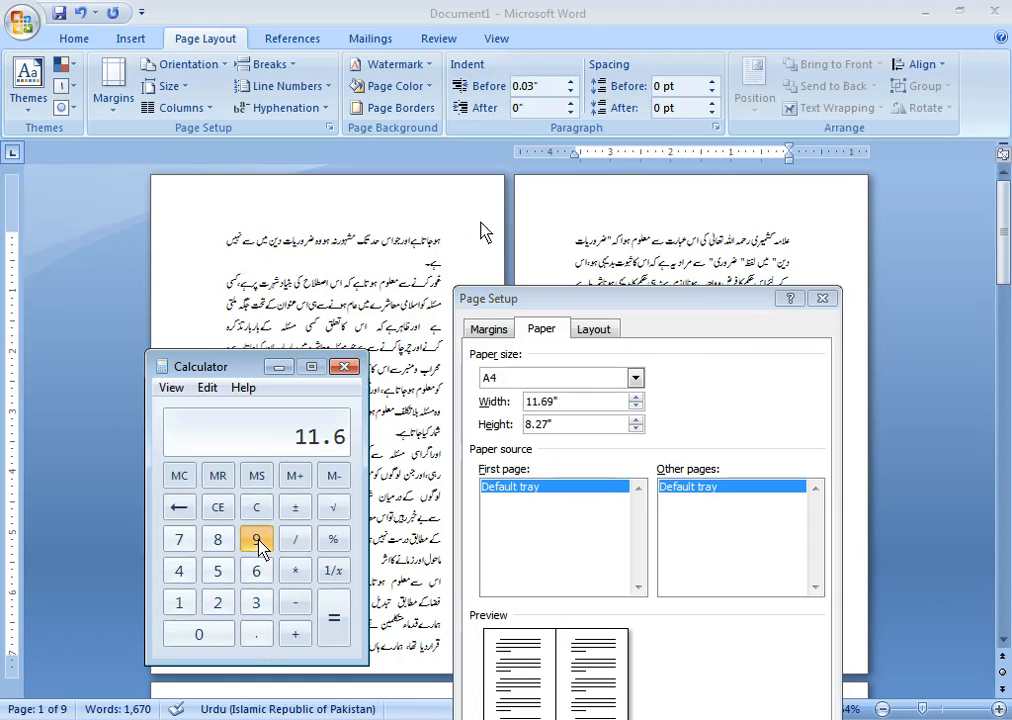
pyautogui.click(257, 541)
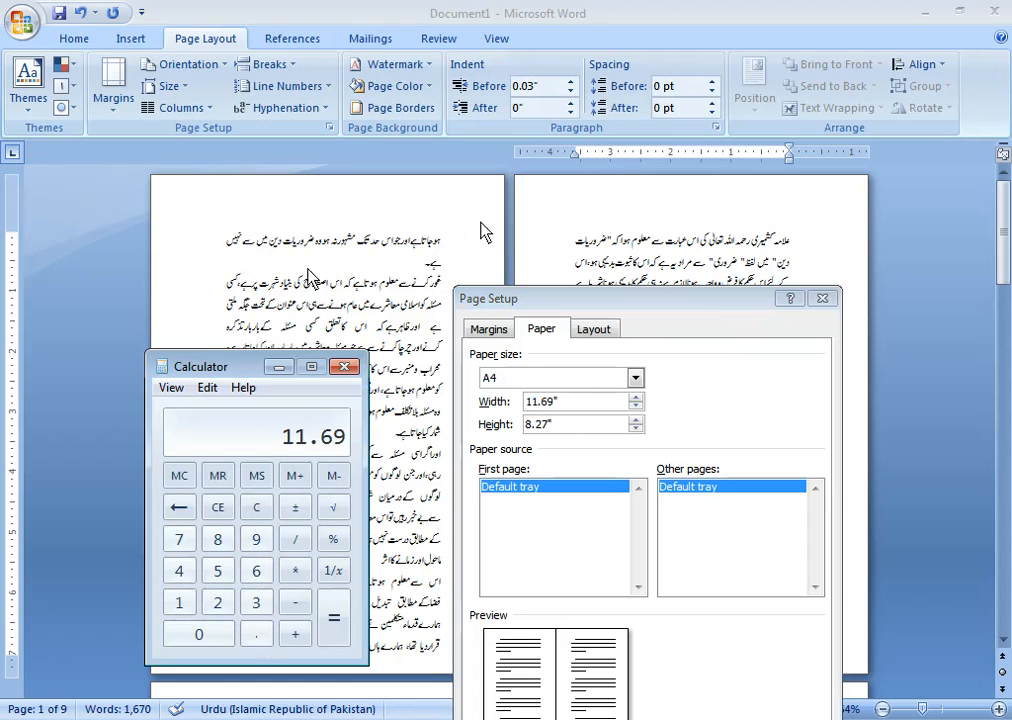
pyautogui.click(295, 602)
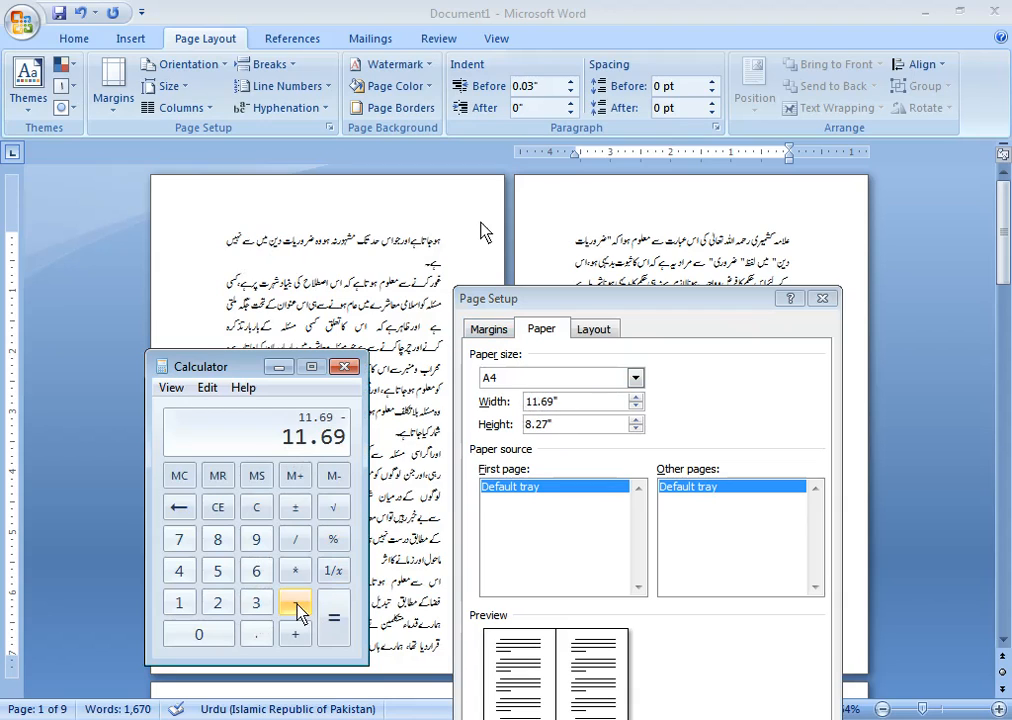
pyautogui.click(219, 543)
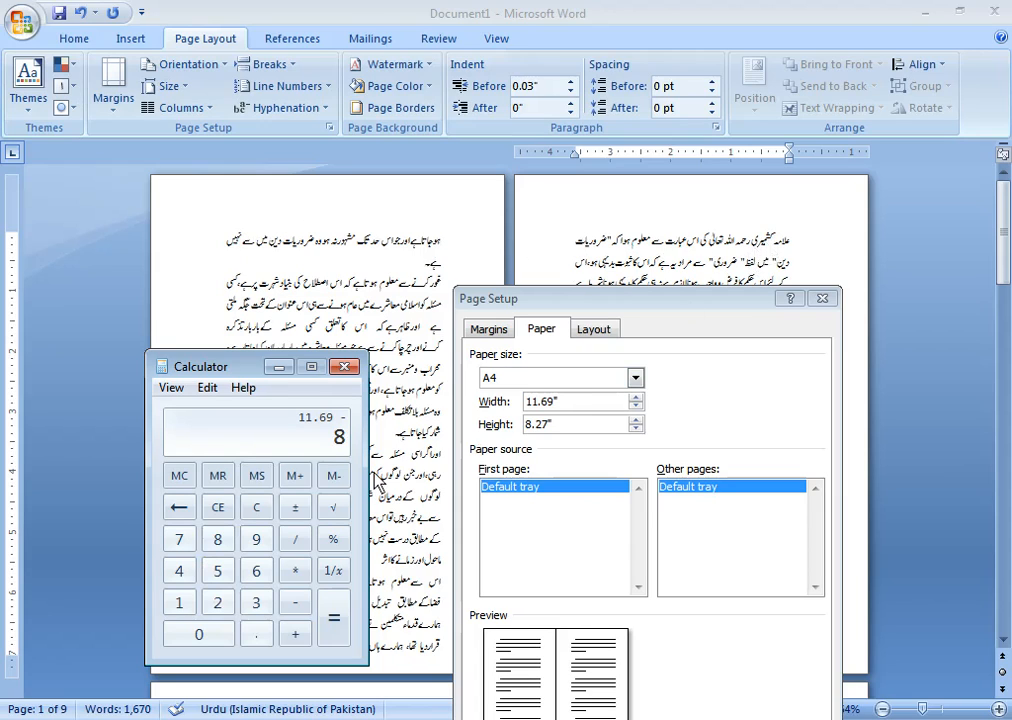
pyautogui.click(333, 620)
pyautogui.click(303, 543)
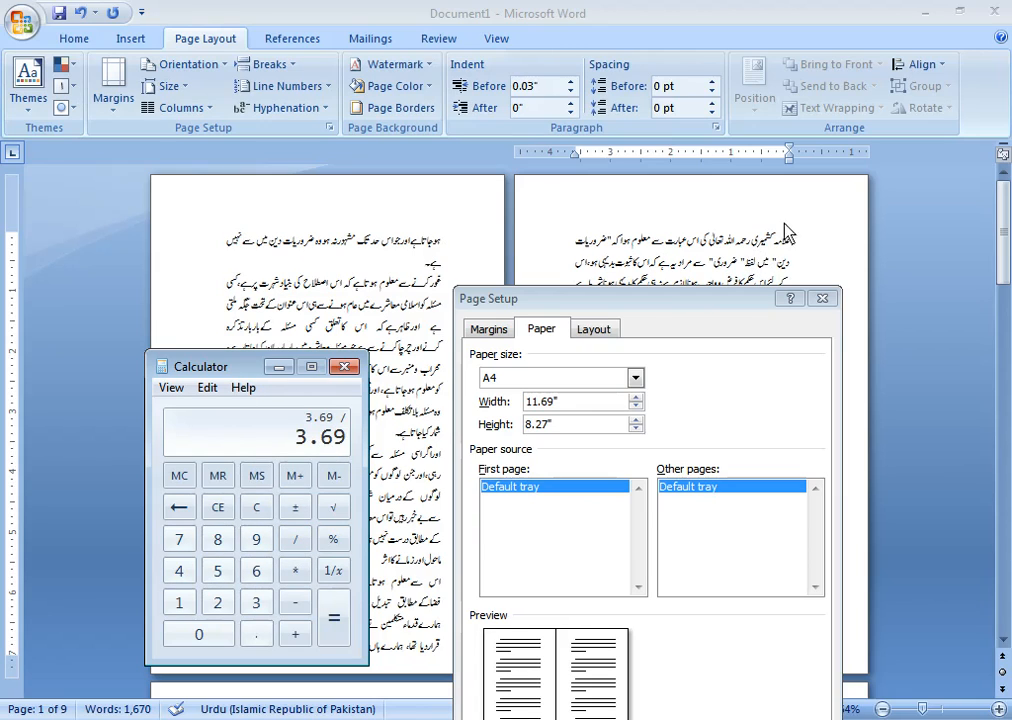
pyautogui.click(178, 572)
pyautogui.click(333, 622)
# - Set both the inside and outside margins to .922 in the page setup
pyautogui.click(491, 336)
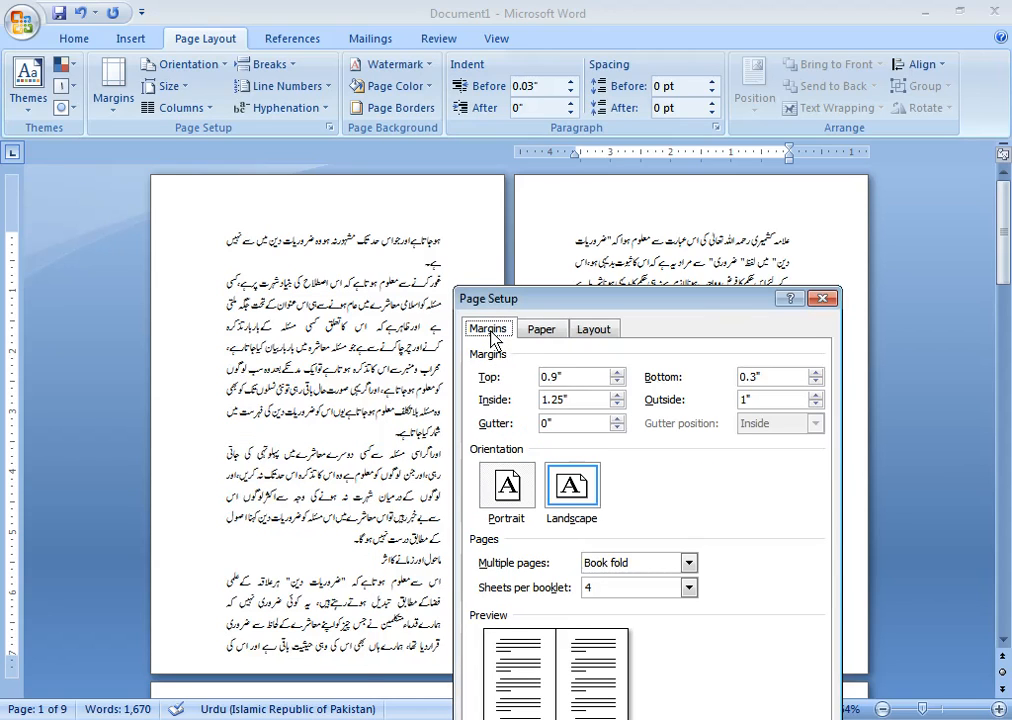
pyautogui.moveTo(582, 402); pyautogui.dragTo(498, 410)
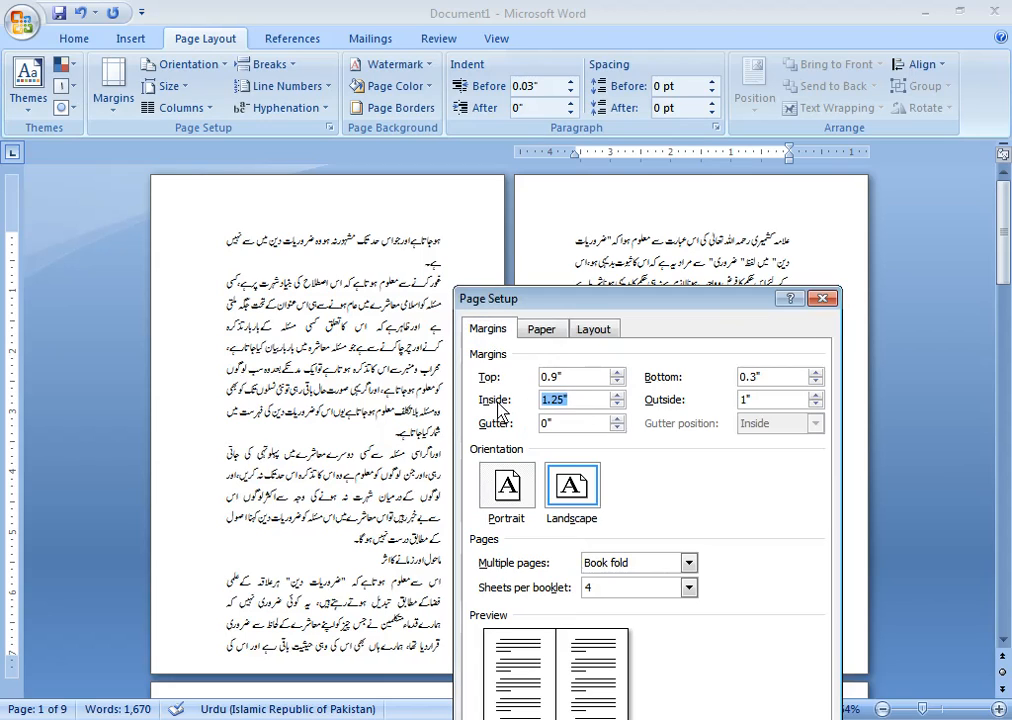
pyautogui.press('BackSpace')
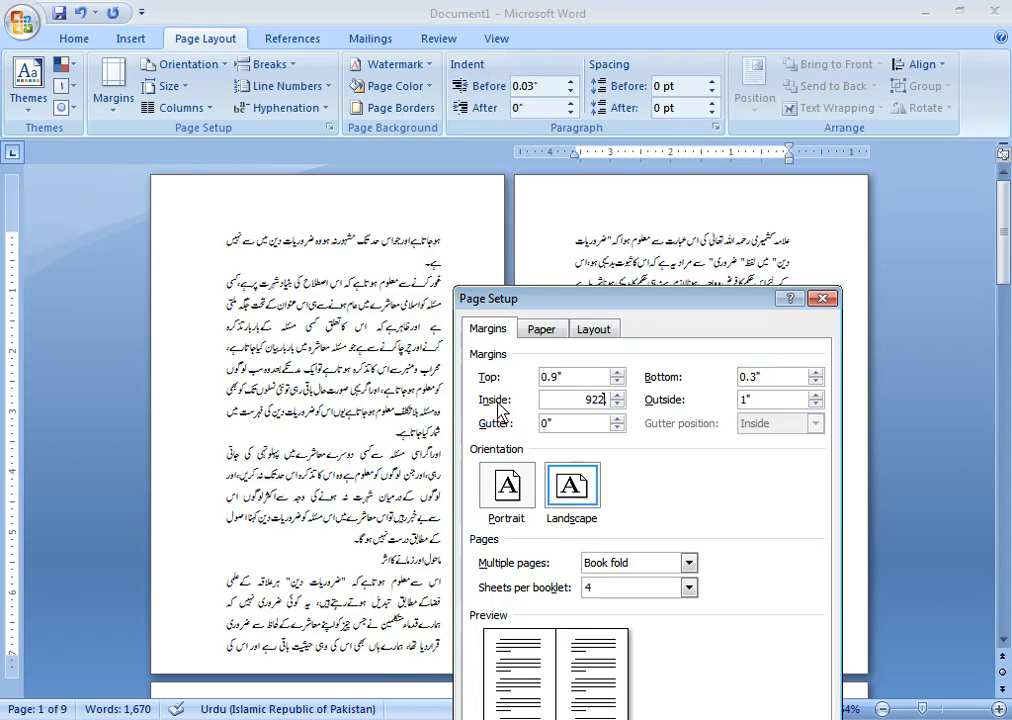
pyautogui.moveTo(805, 400); pyautogui.dragTo(709, 407)
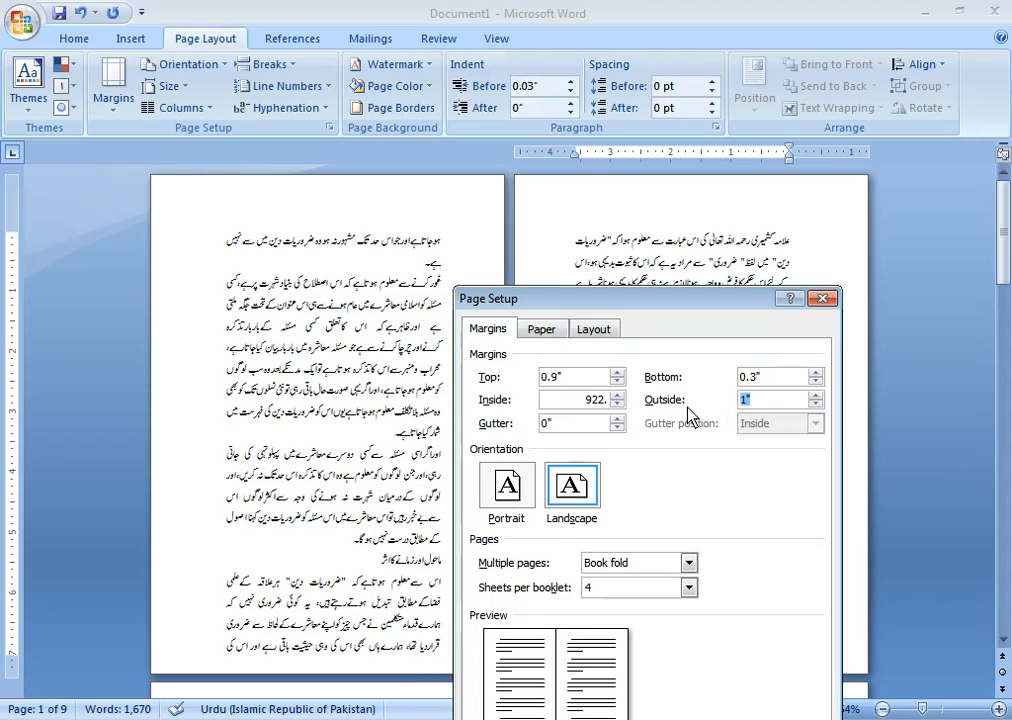
pyautogui.press('BackSpace')
pyautogui.write('.922')
# - Display the paper height and subtract 7 from 8.27 in Calculator
pyautogui.click(548, 338)
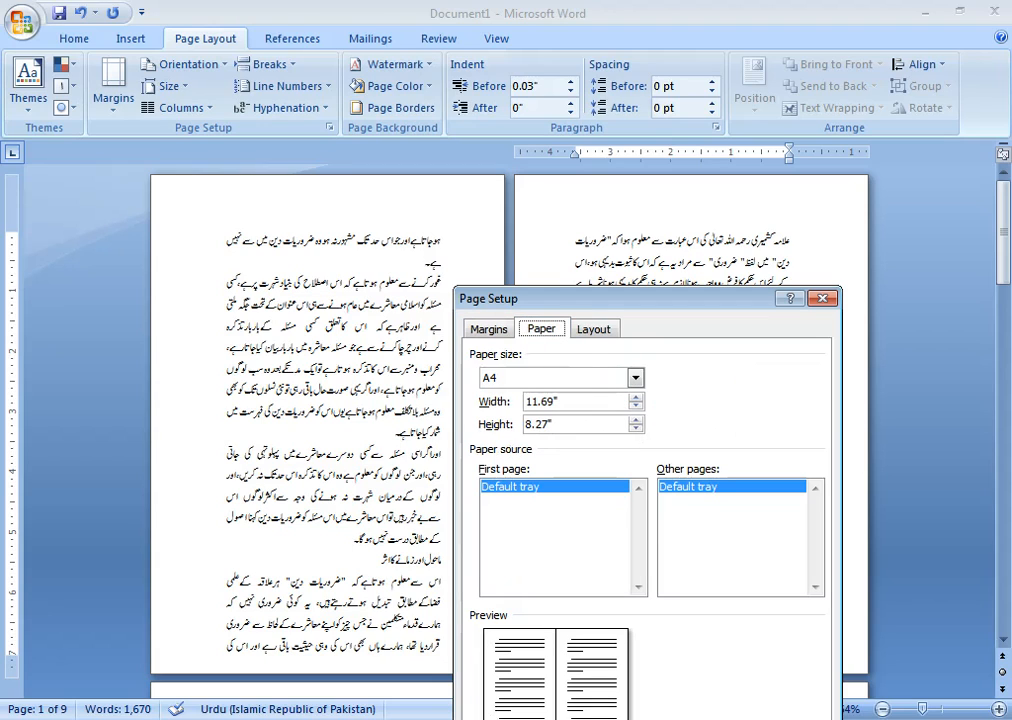
pyautogui.hotkey('alt', 'Tab')
pyautogui.click(256, 507)
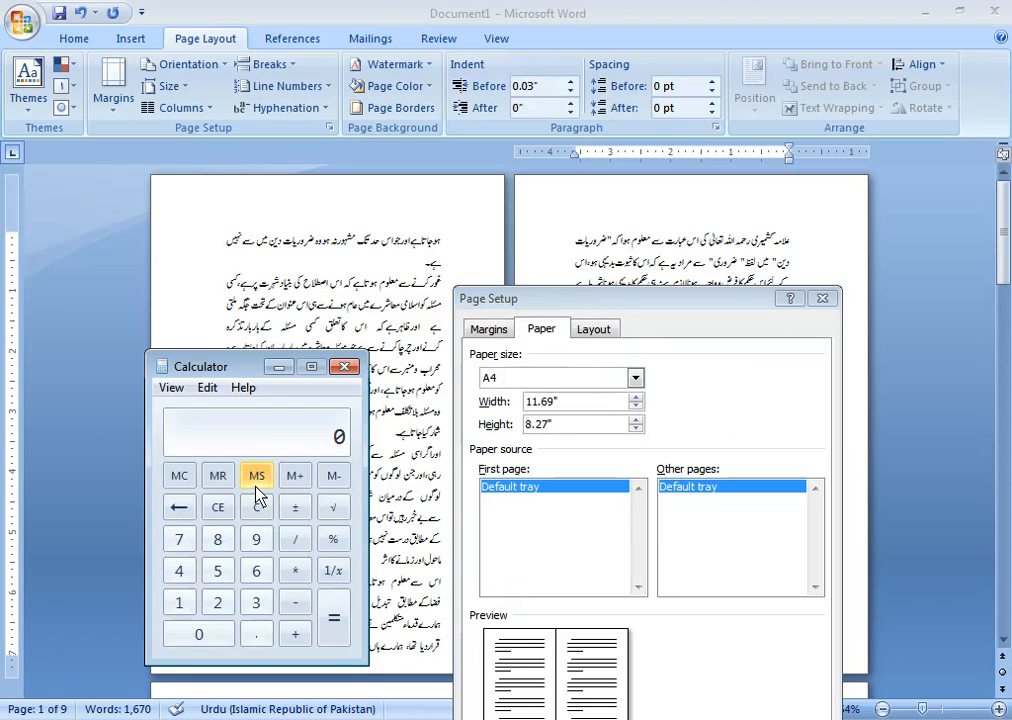
pyautogui.click(219, 541)
pyautogui.click(256, 636)
pyautogui.click(218, 603)
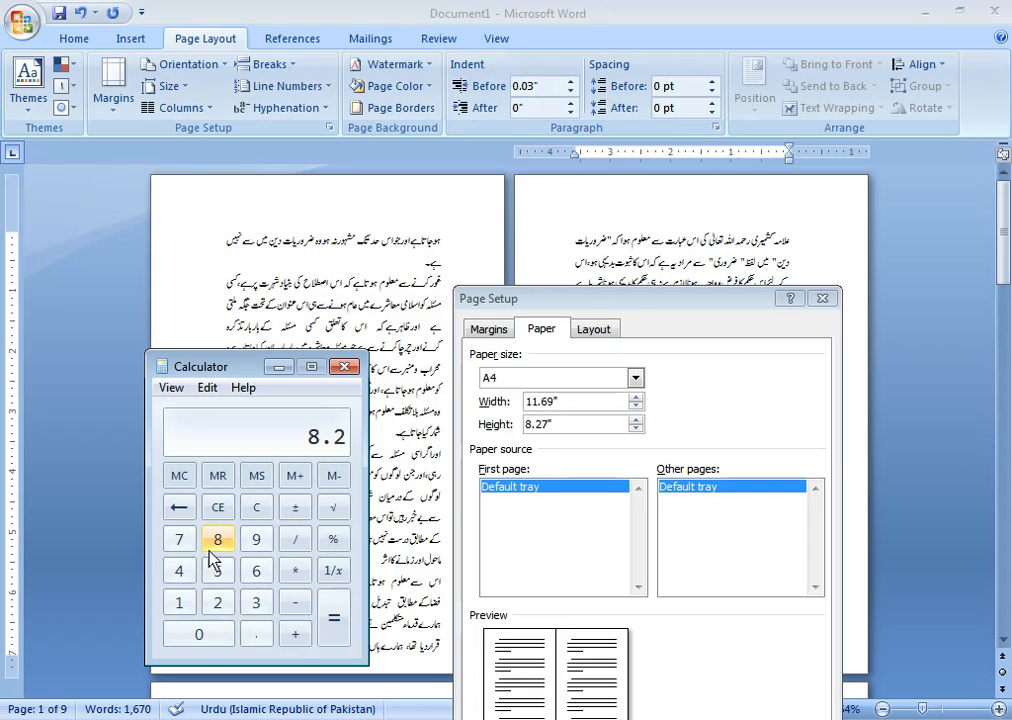
pyautogui.click(180, 545)
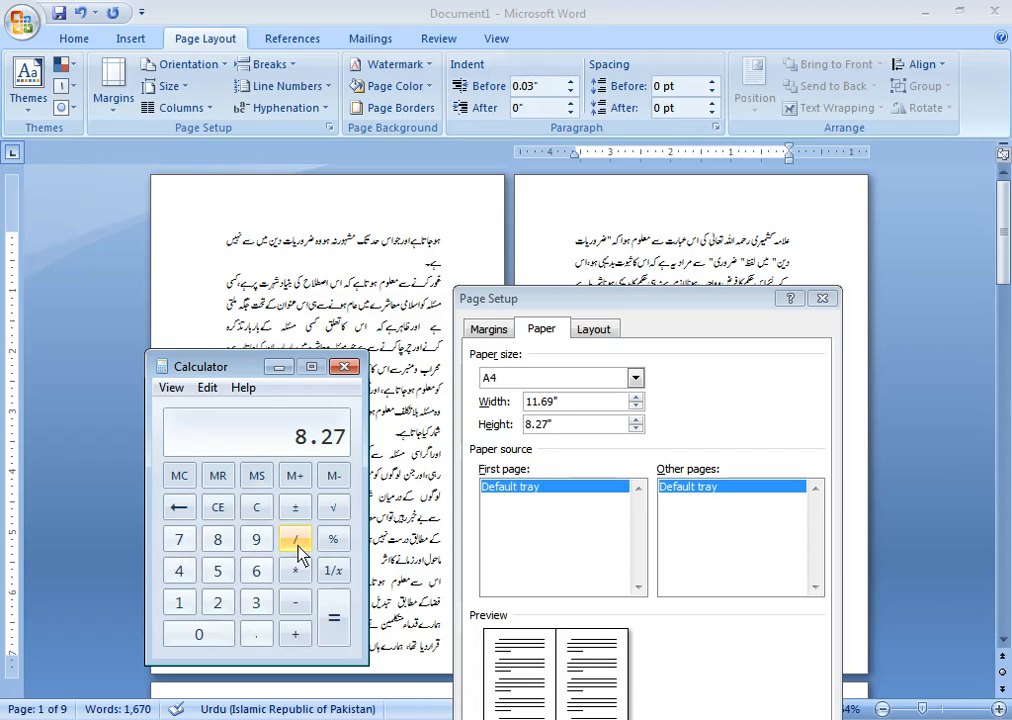
pyautogui.click(297, 604)
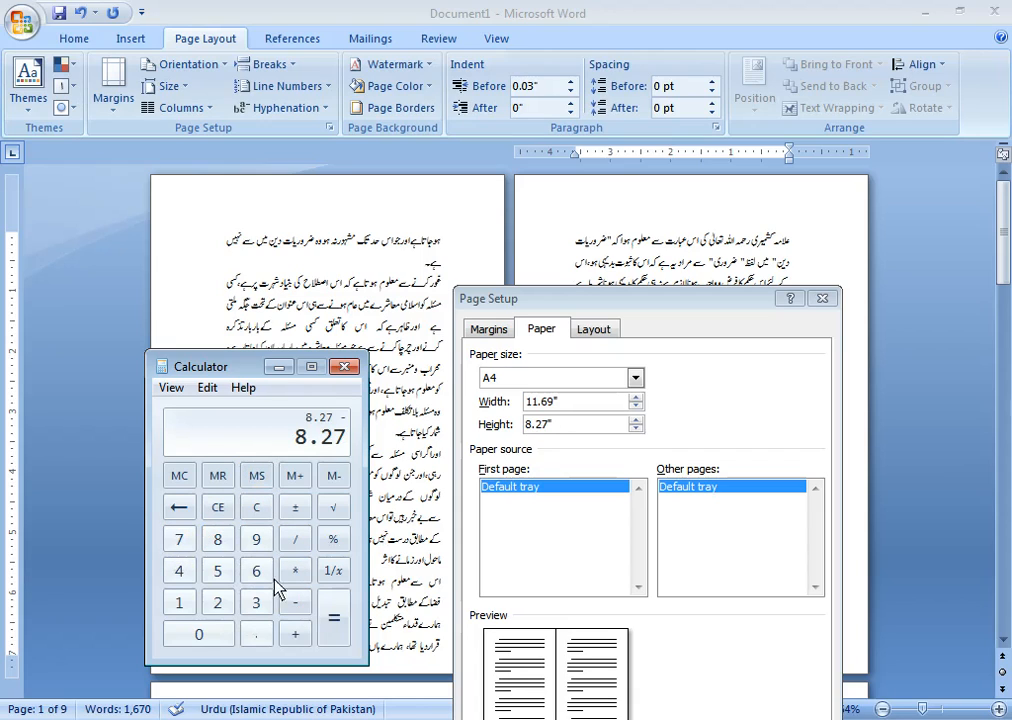
pyautogui.click(180, 542)
pyautogui.click(333, 630)
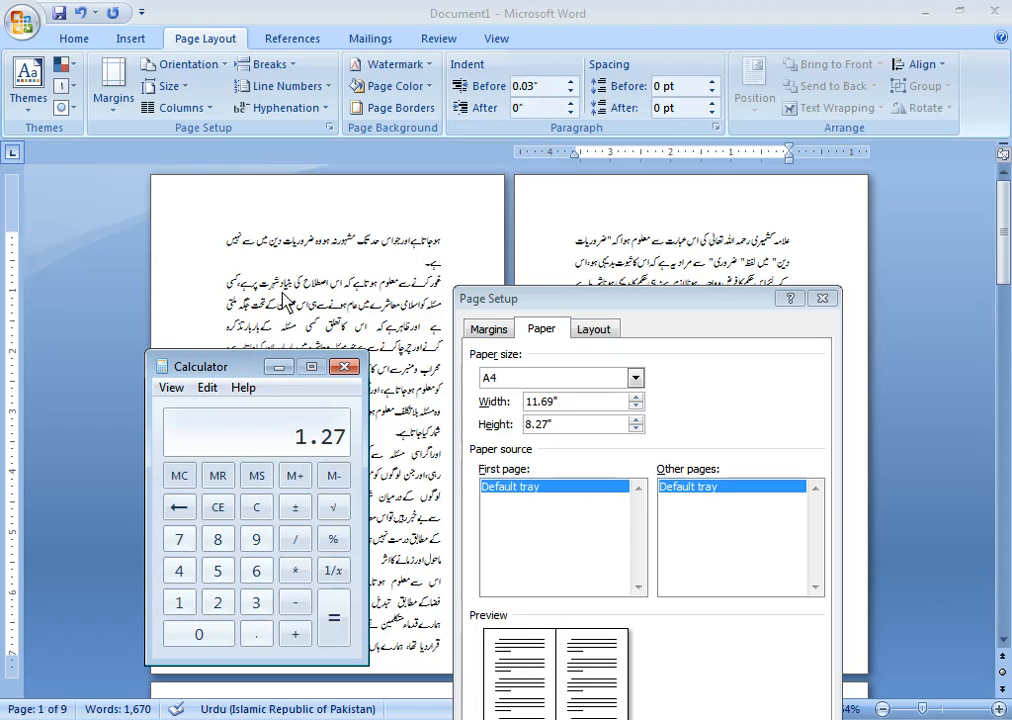
# - Move Calculator up beside the page setup dialog and divide the remaining height by 2
pyautogui.moveTo(233, 368); pyautogui.dragTo(283, 296)
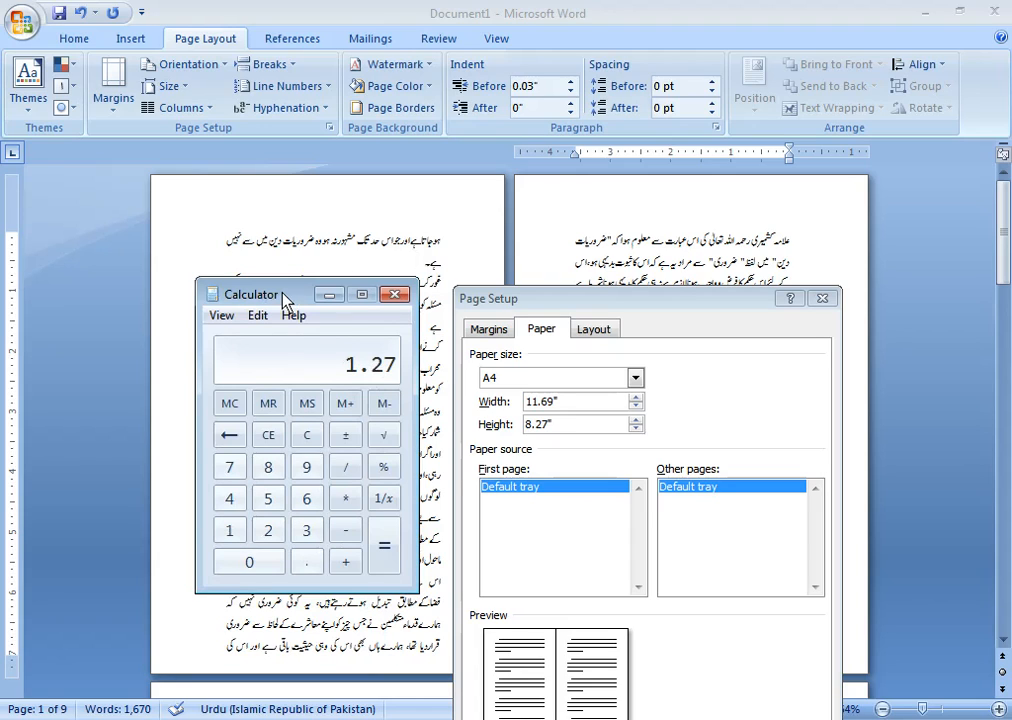
pyautogui.click(348, 470)
pyautogui.click(270, 532)
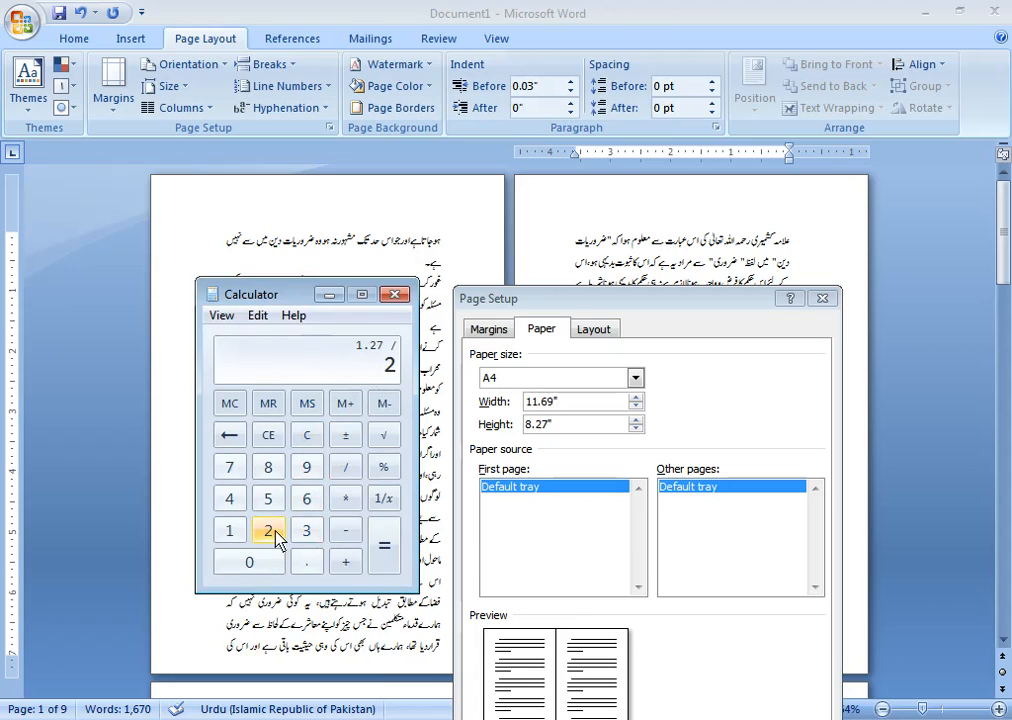
pyautogui.click(392, 558)
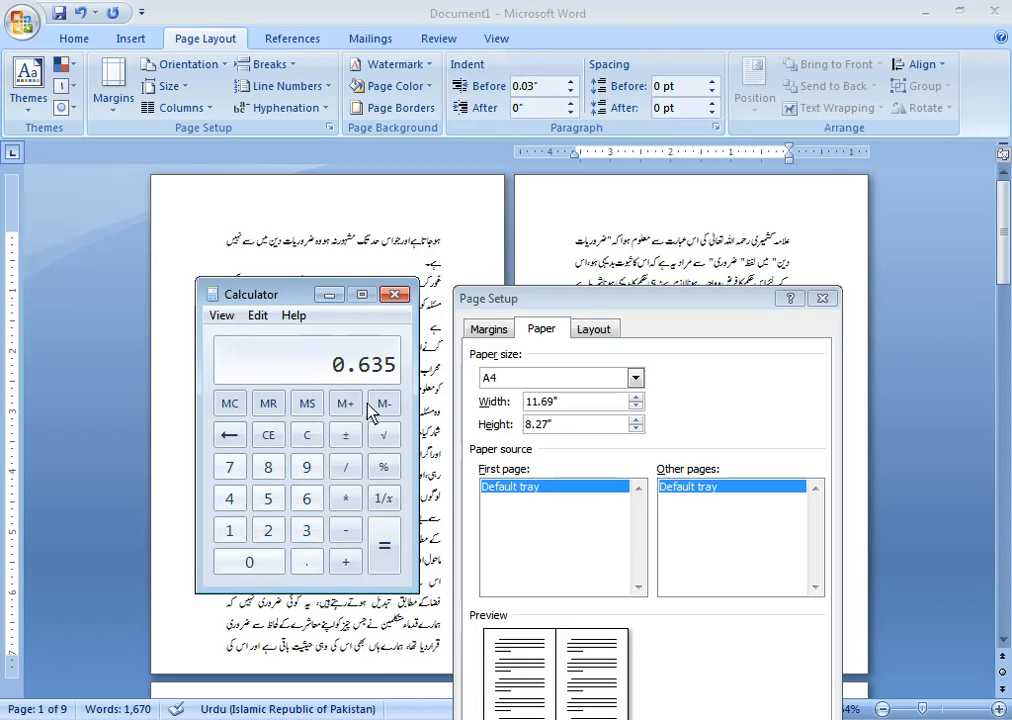
# - Set the top and bottom margins to .635 and apply the page setup to the document
pyautogui.click(480, 330)
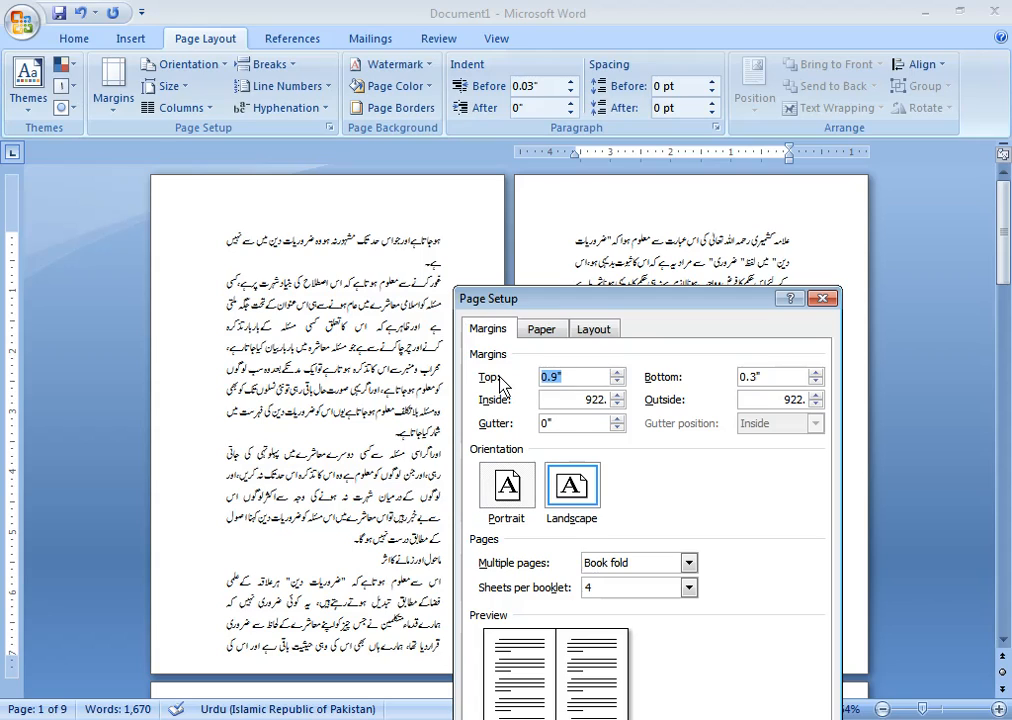
pyautogui.press('BackSpace')
pyautogui.click(777, 382)
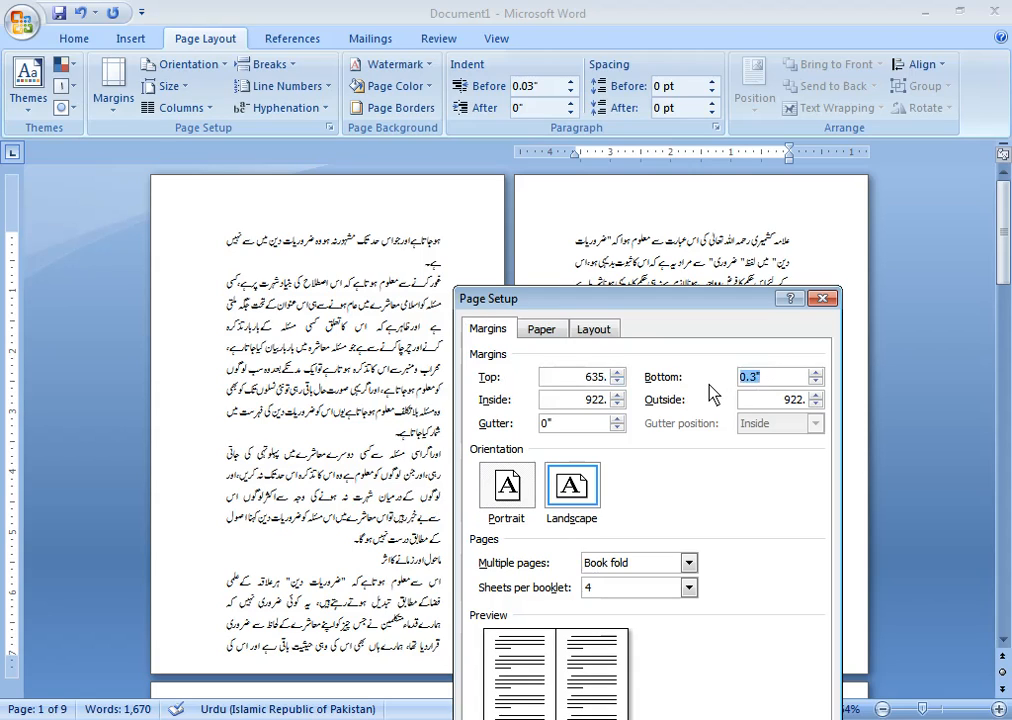
pyautogui.write('635.')
pyautogui.moveTo(661, 302); pyautogui.dragTo(621, 210)
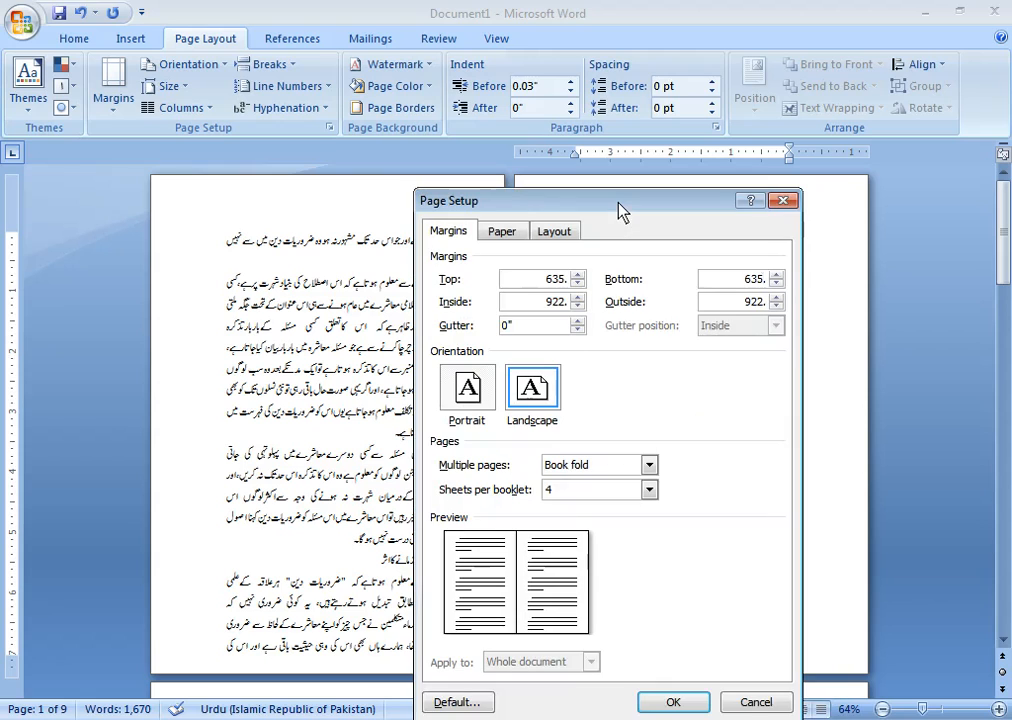
pyautogui.click(674, 703)
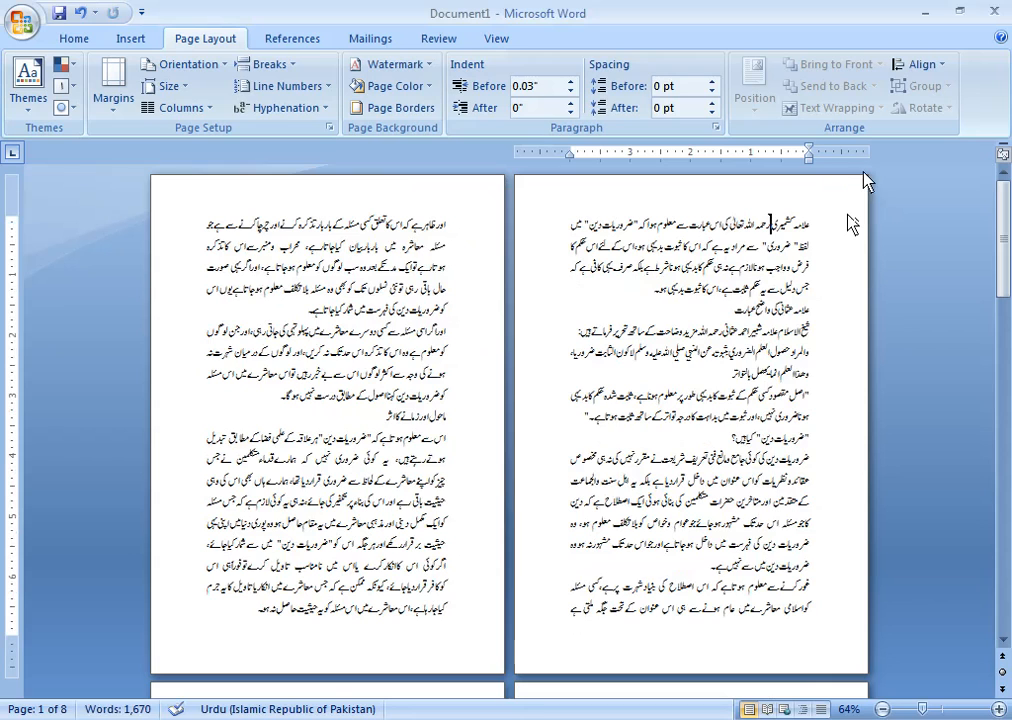
# - Check the text margins on the first two pages and open the page 2 header for editing
pyautogui.keyDown('ctrl'); pyautogui.scroll(2, 847, 214); pyautogui.keyUp('ctrl')
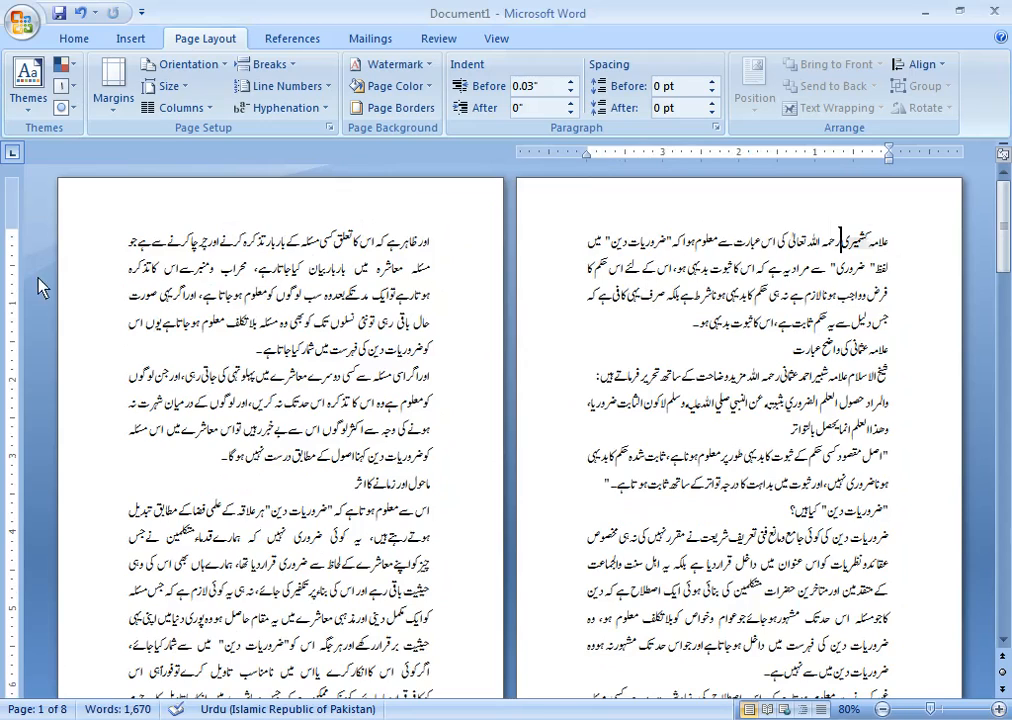
pyautogui.scroll(-1, 120, 393)
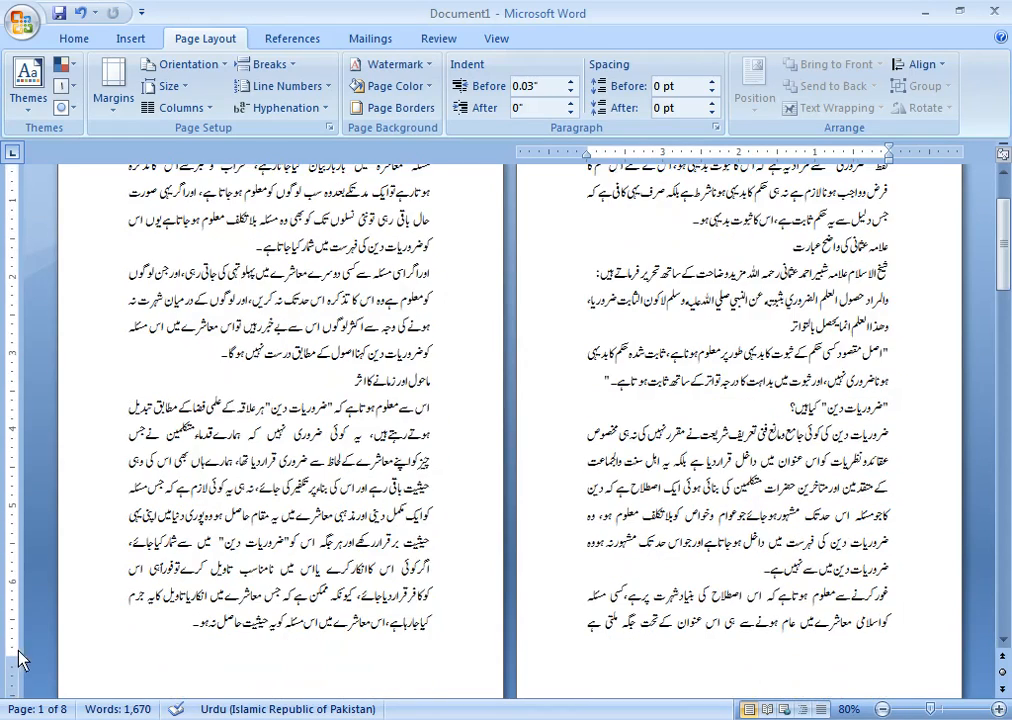
pyautogui.scroll(-1, 14, 650)
pyautogui.scroll(2, 100, 575)
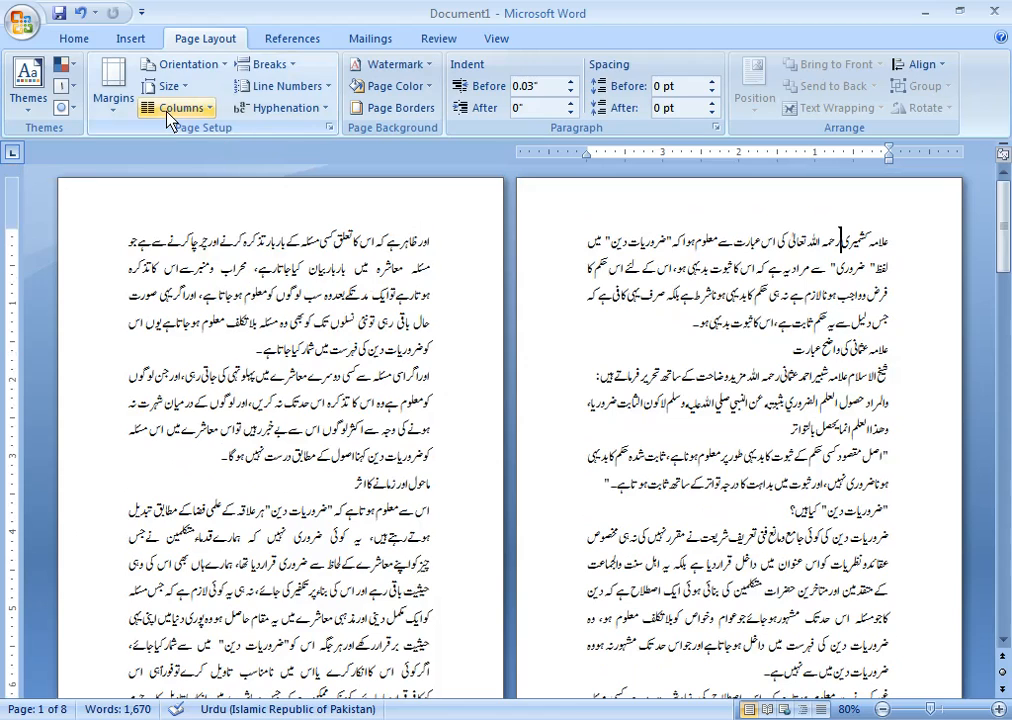
pyautogui.doubleClick(186, 200)
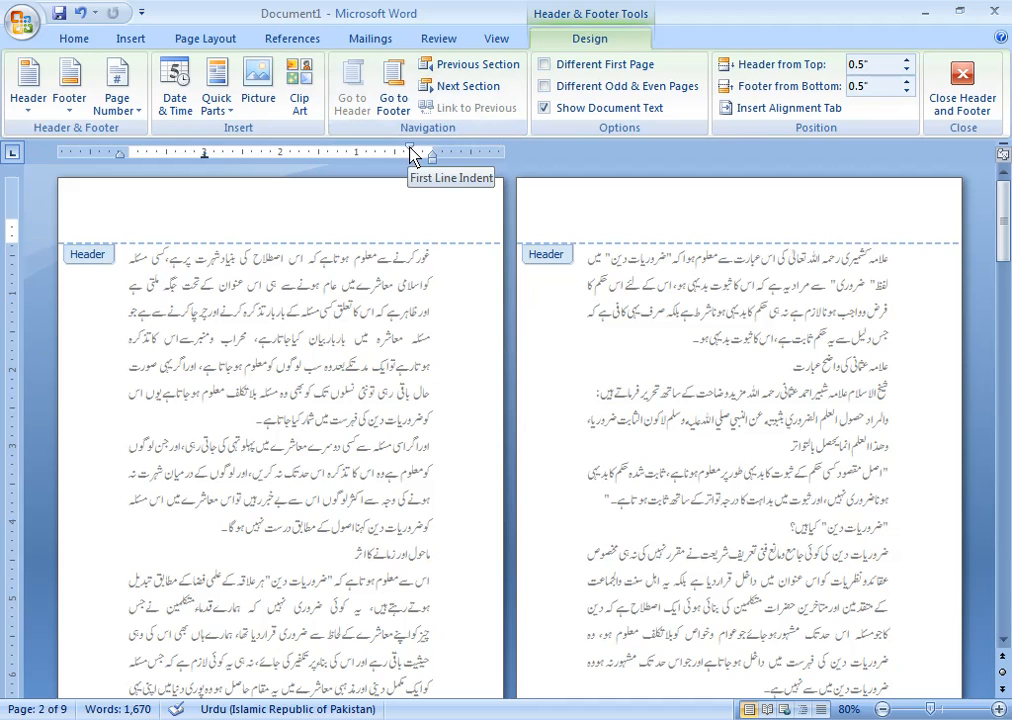
# - Clear all tab stops of the header and set a right-aligned tab stop at 0
pyautogui.doubleClick(204, 155)
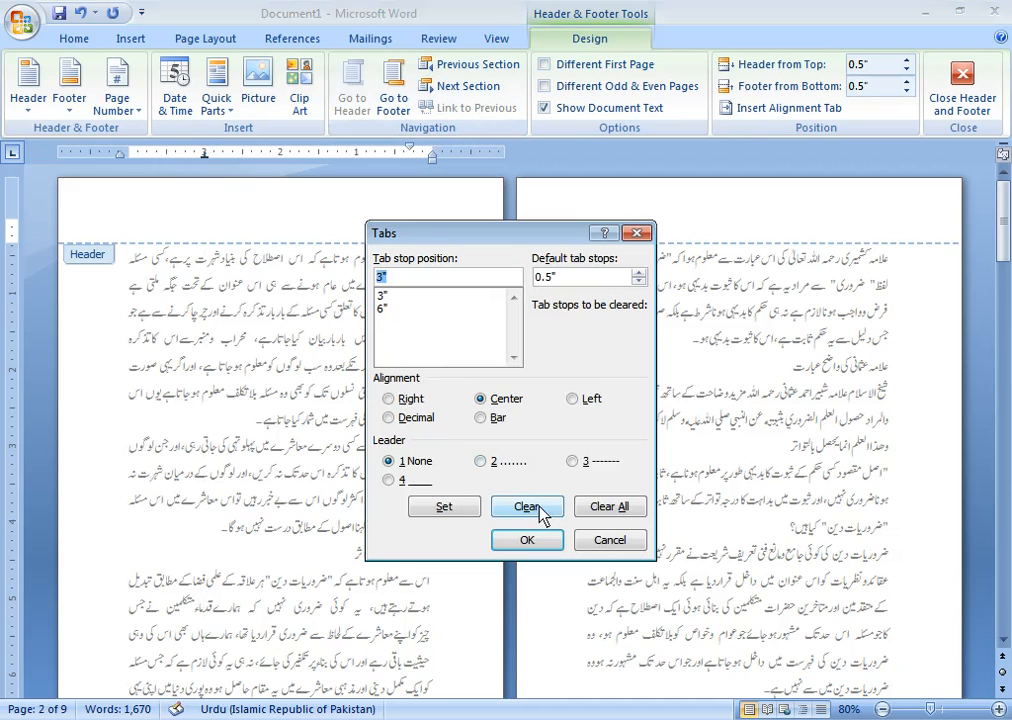
pyautogui.click(590, 506)
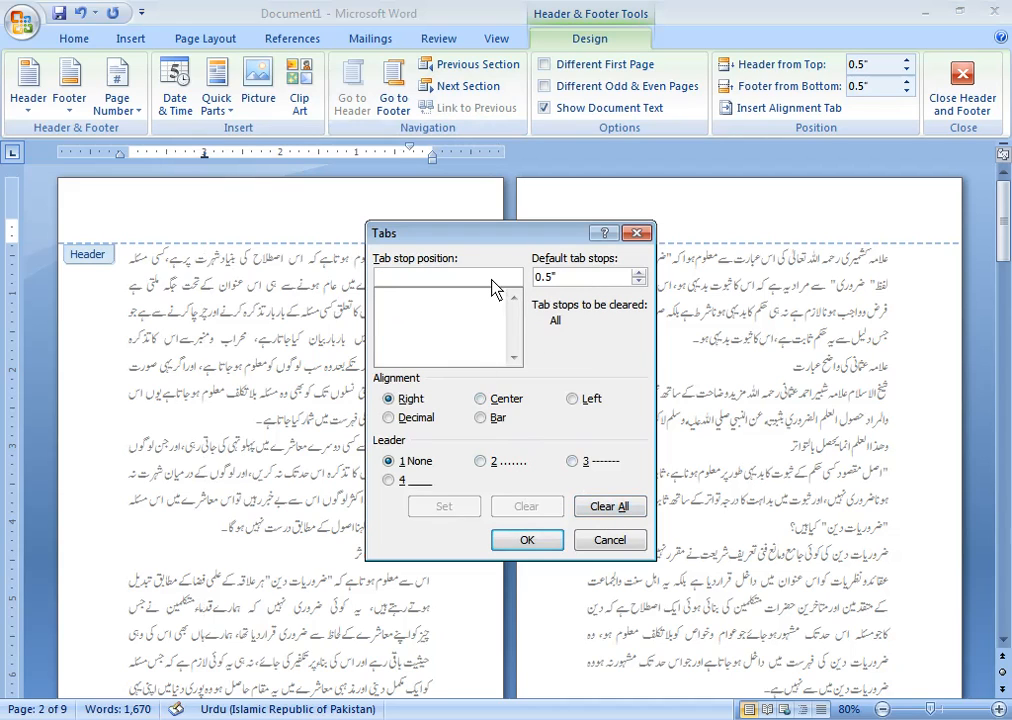
pyautogui.write('0')
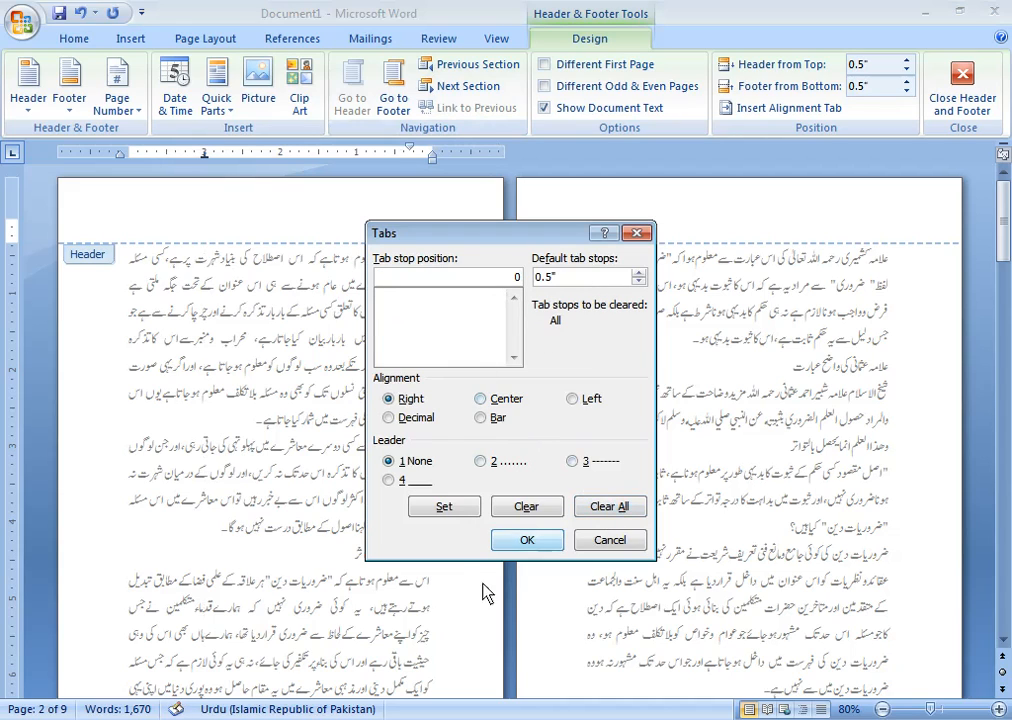
pyautogui.click(464, 512)
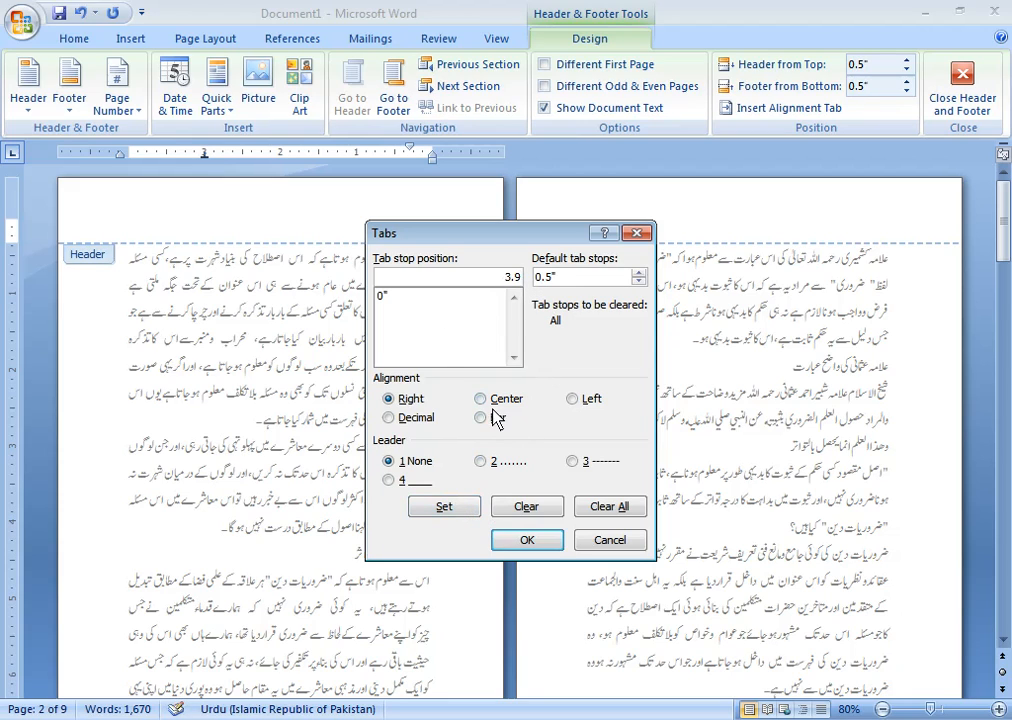
# - Add a center-aligned tab stop at 3.8 to the header and apply the tab settings
pyautogui.click(575, 403)
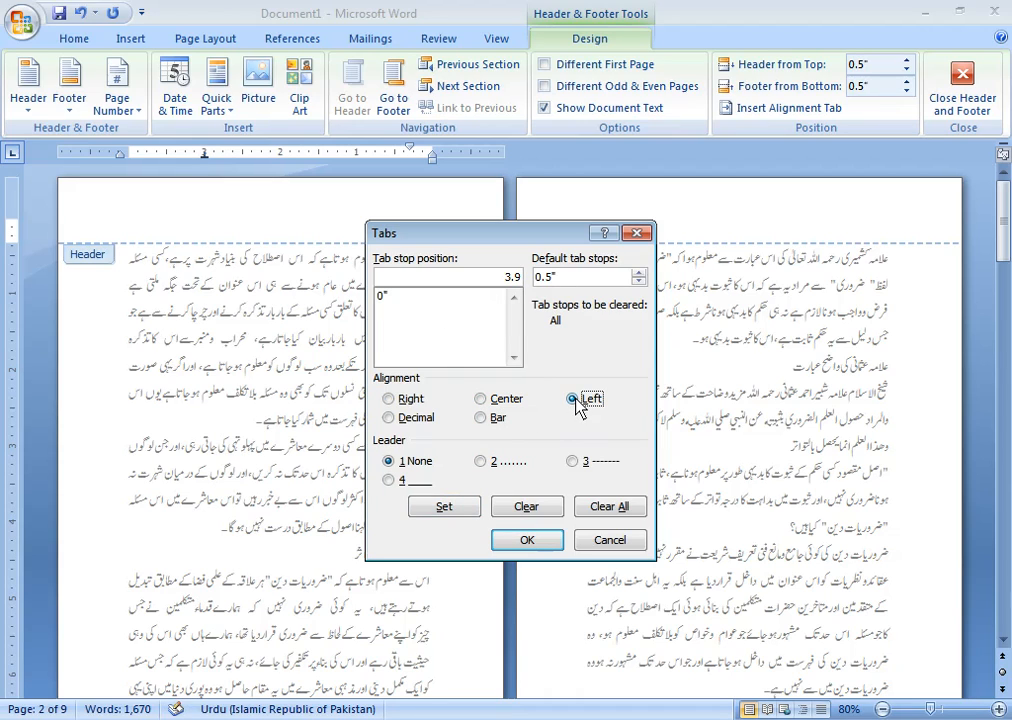
pyautogui.click(520, 277)
pyautogui.press('BackSpace')
pyautogui.write('8')
pyautogui.click(480, 399)
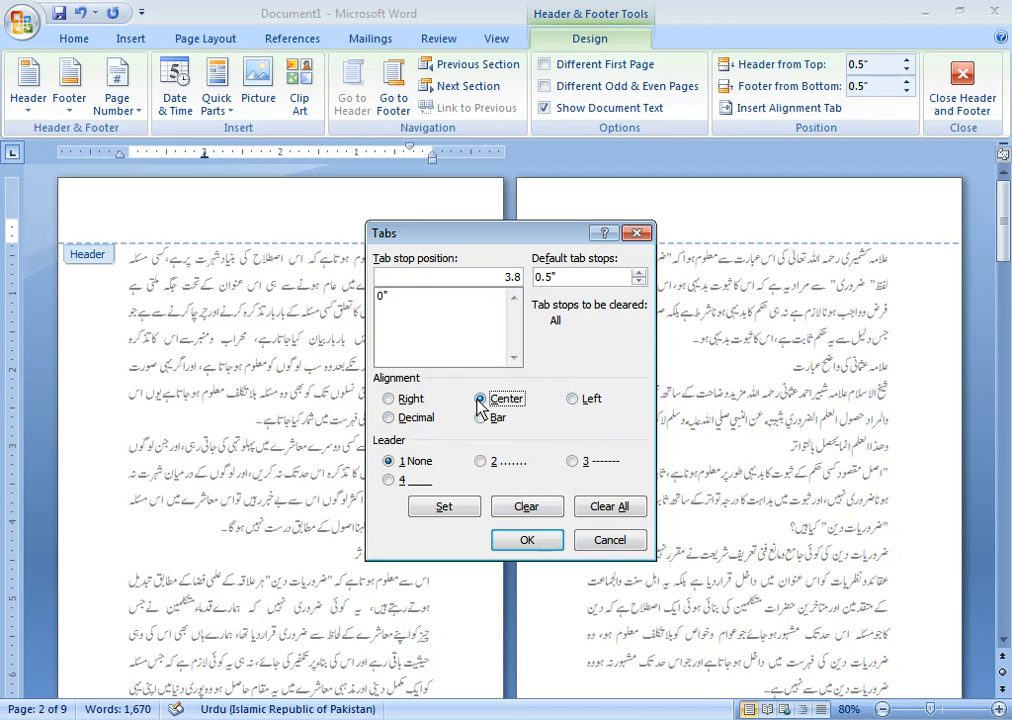
pyautogui.click(530, 543)
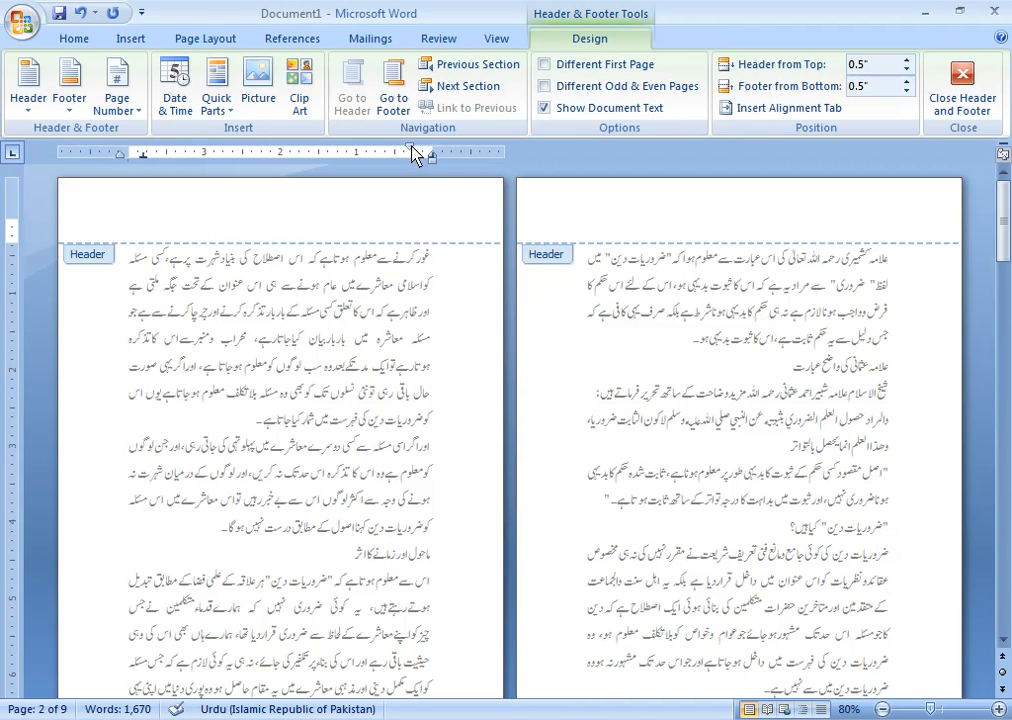
# - Align the header's first-line indent with the right margin, enter "اردو کی کتاب" and insert a page number at the opposite tab stop
pyautogui.moveTo(412, 148); pyautogui.dragTo(432, 149)
pyautogui.write('اردو کی کتاب')
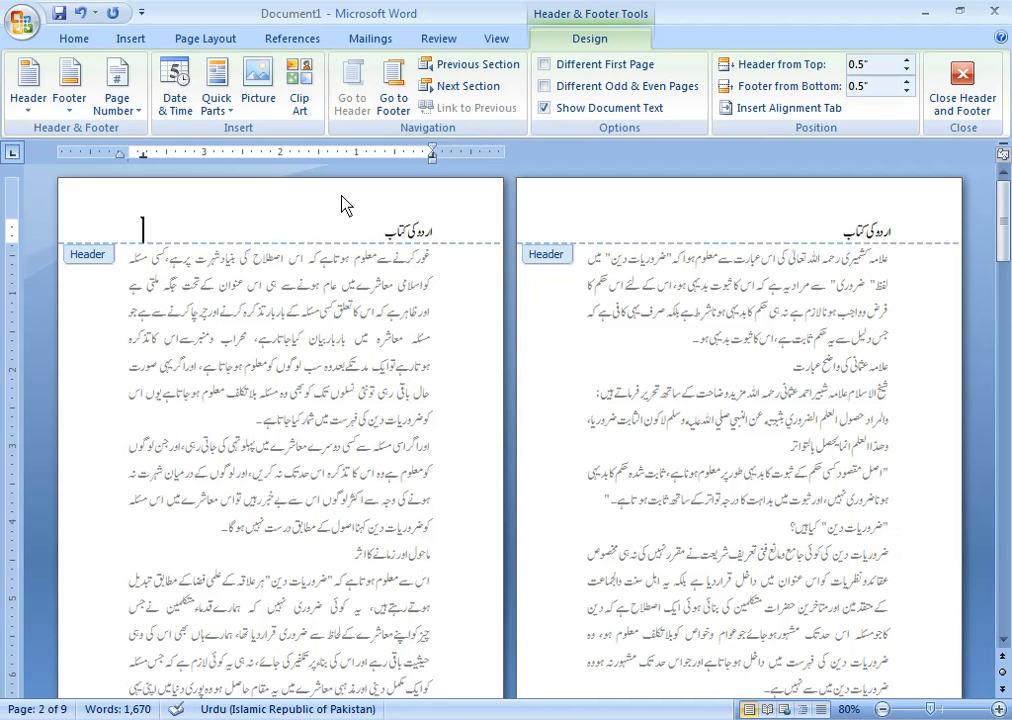
pyautogui.click(130, 38)
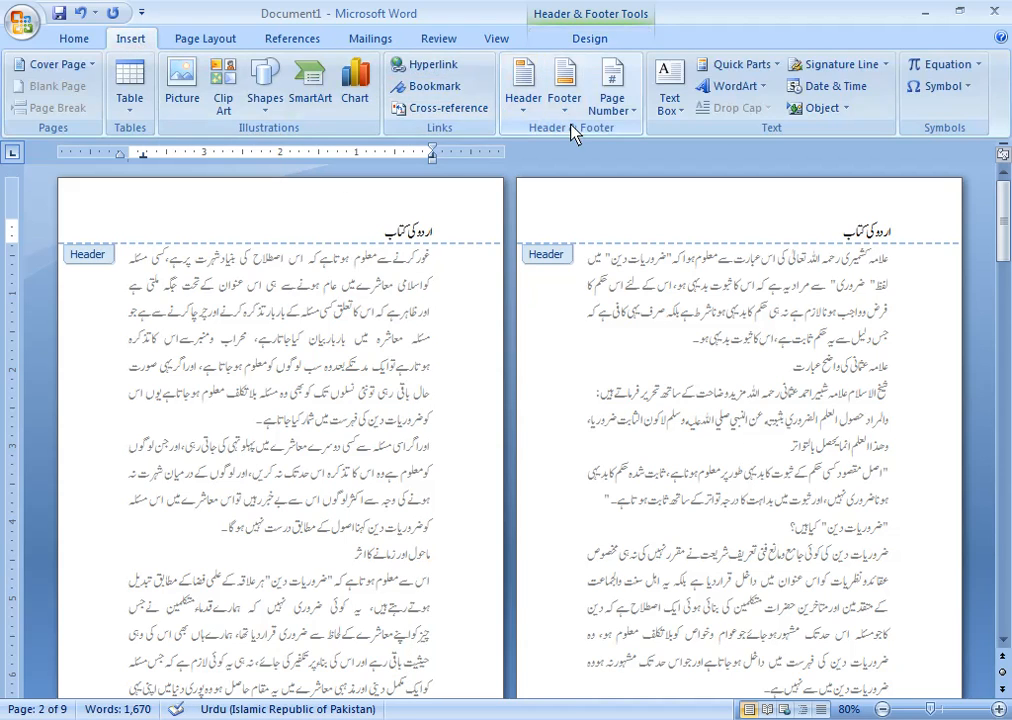
pyautogui.click(633, 114)
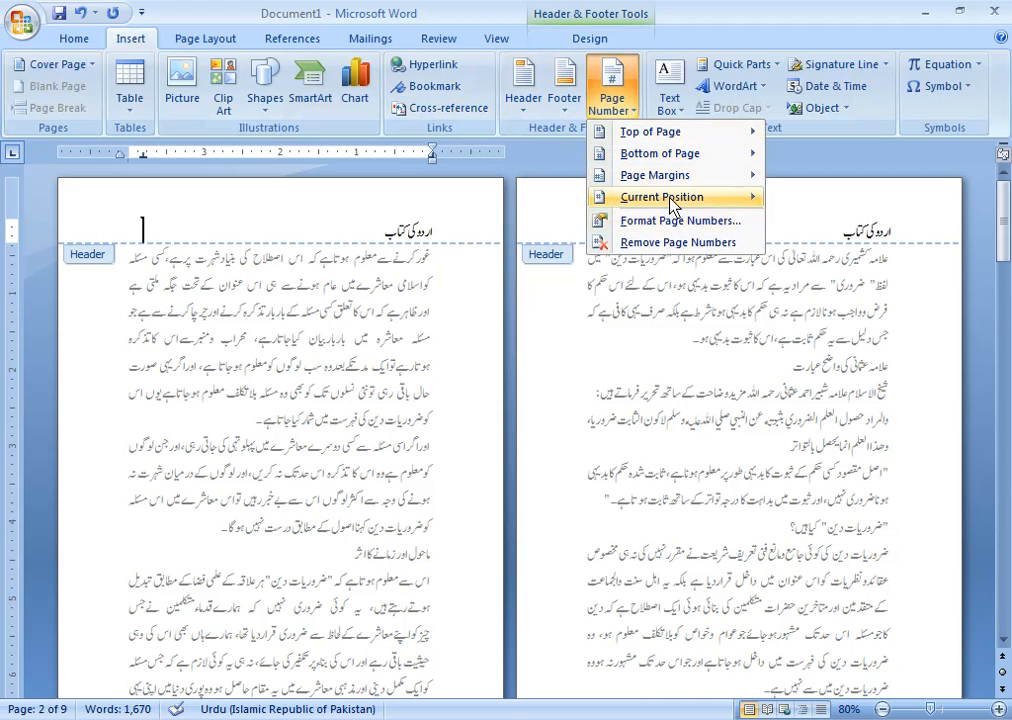
pyautogui.moveTo(673, 206)
pyautogui.click(547, 266)
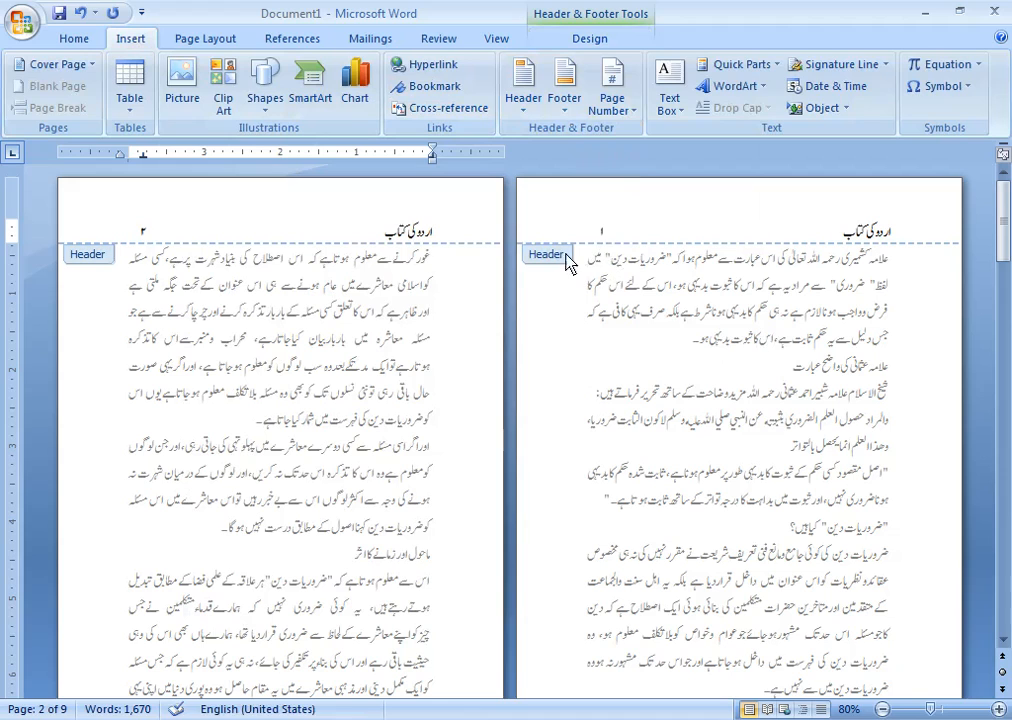
# - Add a bottom border under the whole header line and return to editing the body text
pyautogui.moveTo(138, 233); pyautogui.dragTo(436, 240)
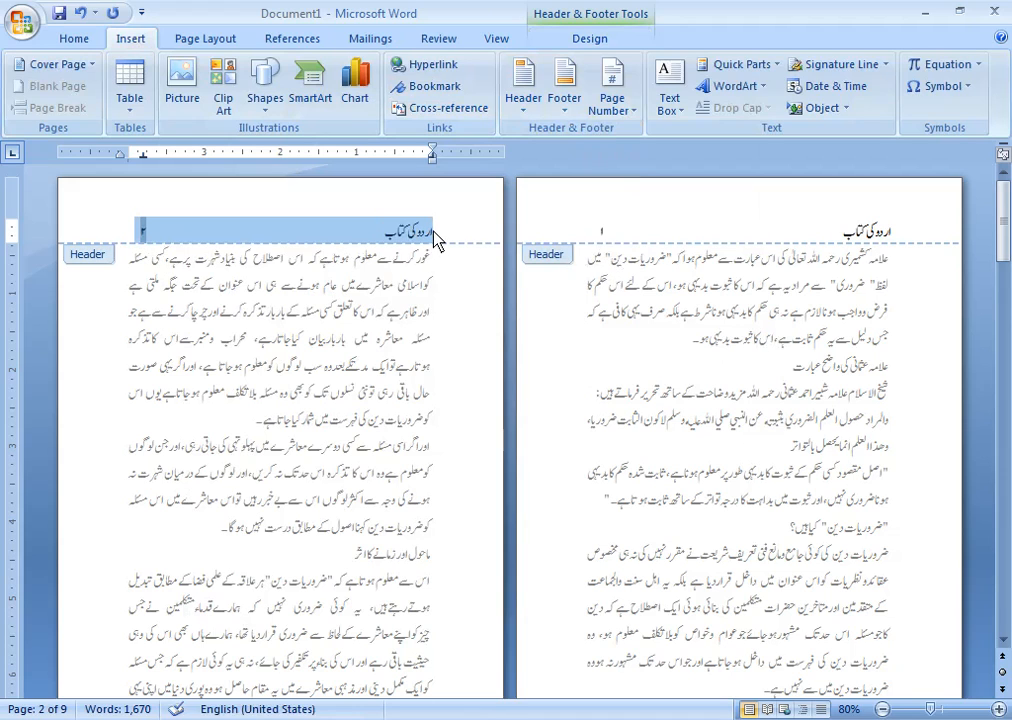
pyautogui.click(74, 39)
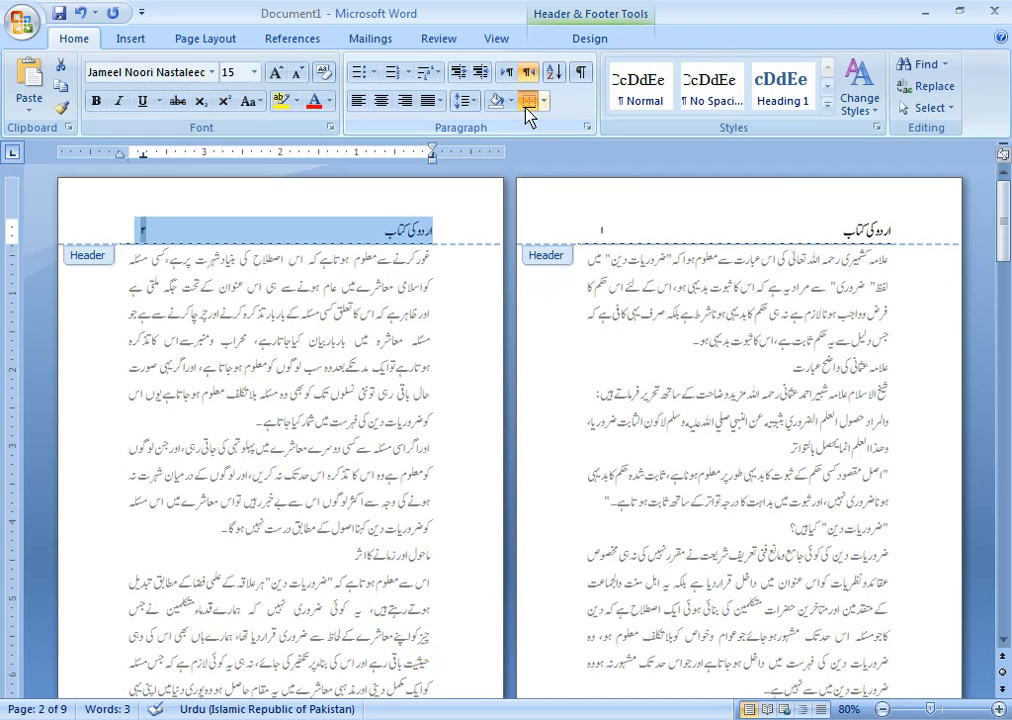
pyautogui.click(548, 237)
pyautogui.doubleClick(188, 257)
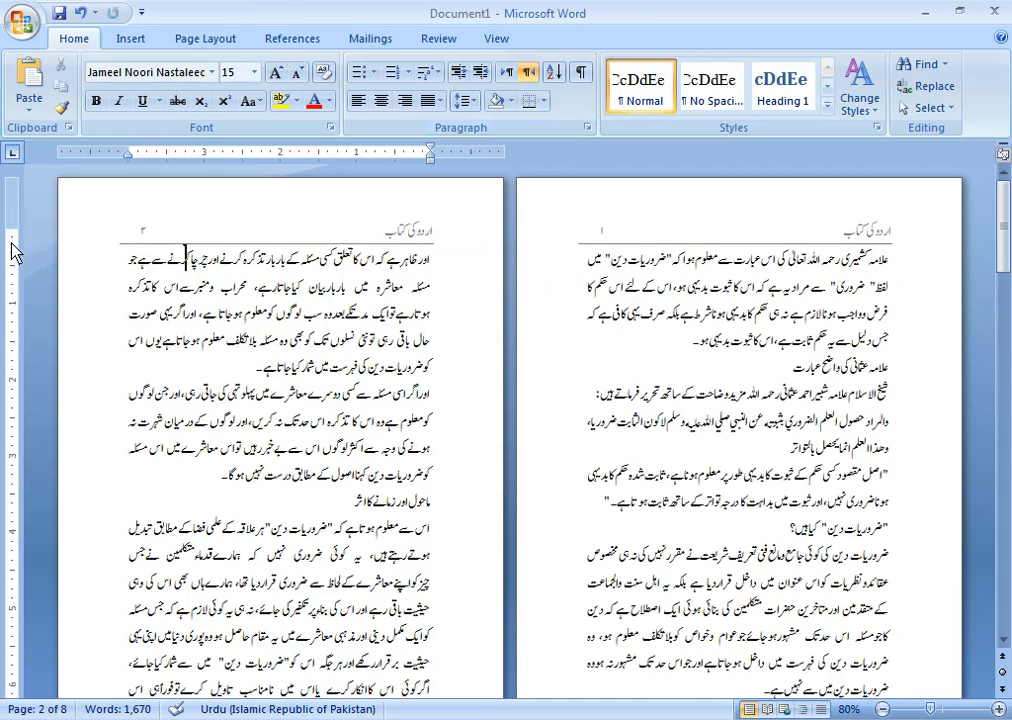
# - Compare the top and bottom page margins and set the document's top margin to 0.9 inch
pyautogui.scroll(-2, 95, 553)
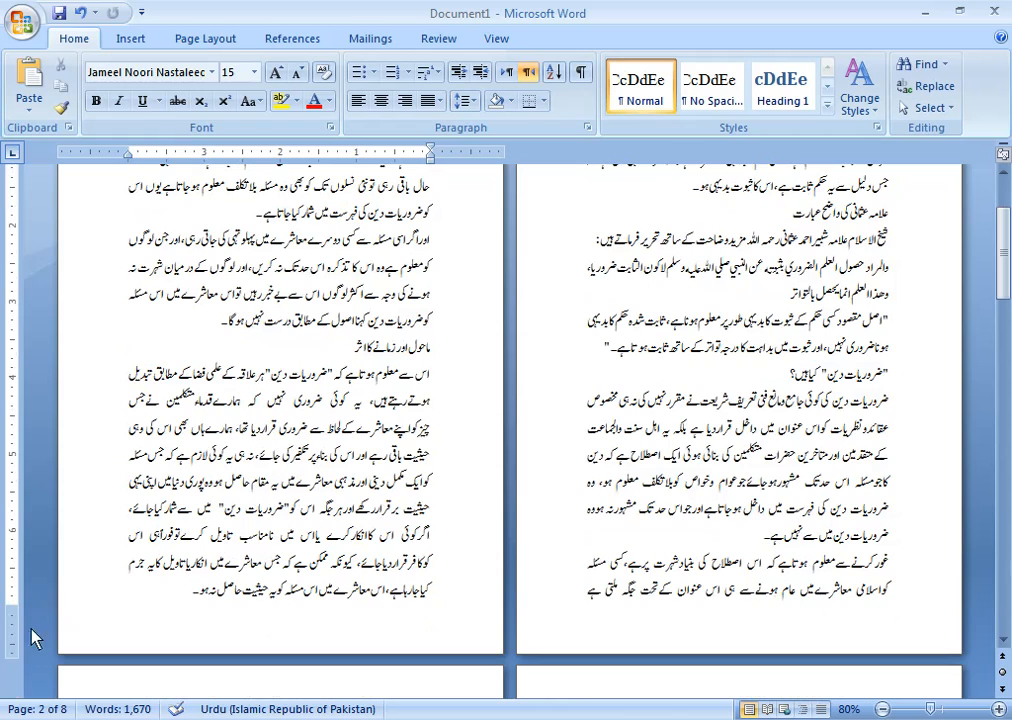
pyautogui.scroll(2, 95, 573)
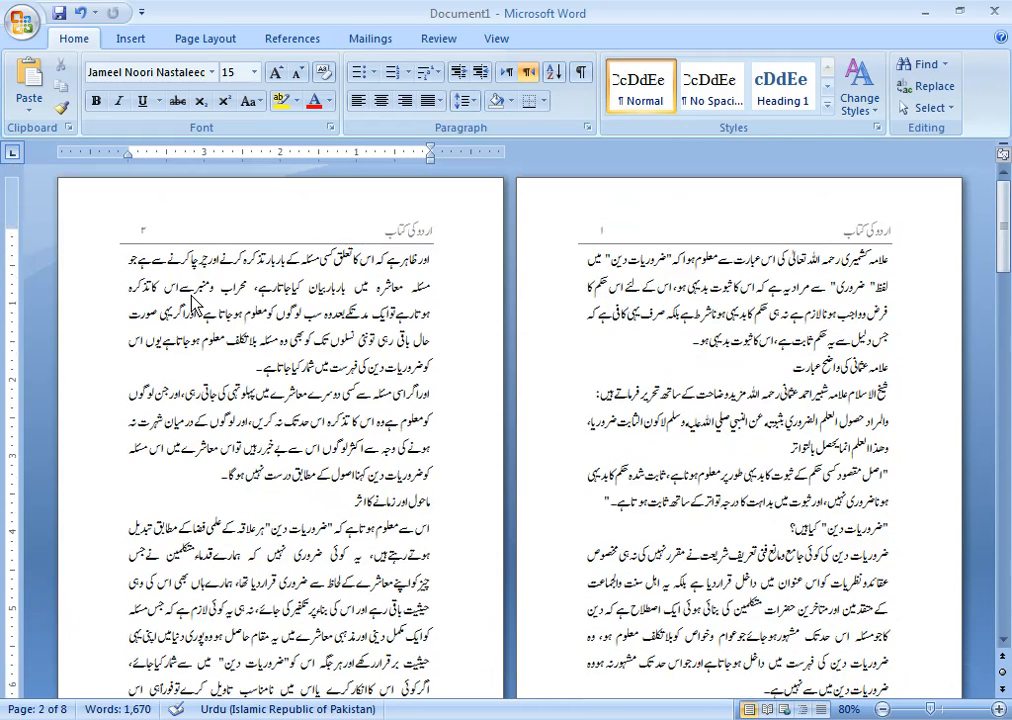
pyautogui.click(218, 42)
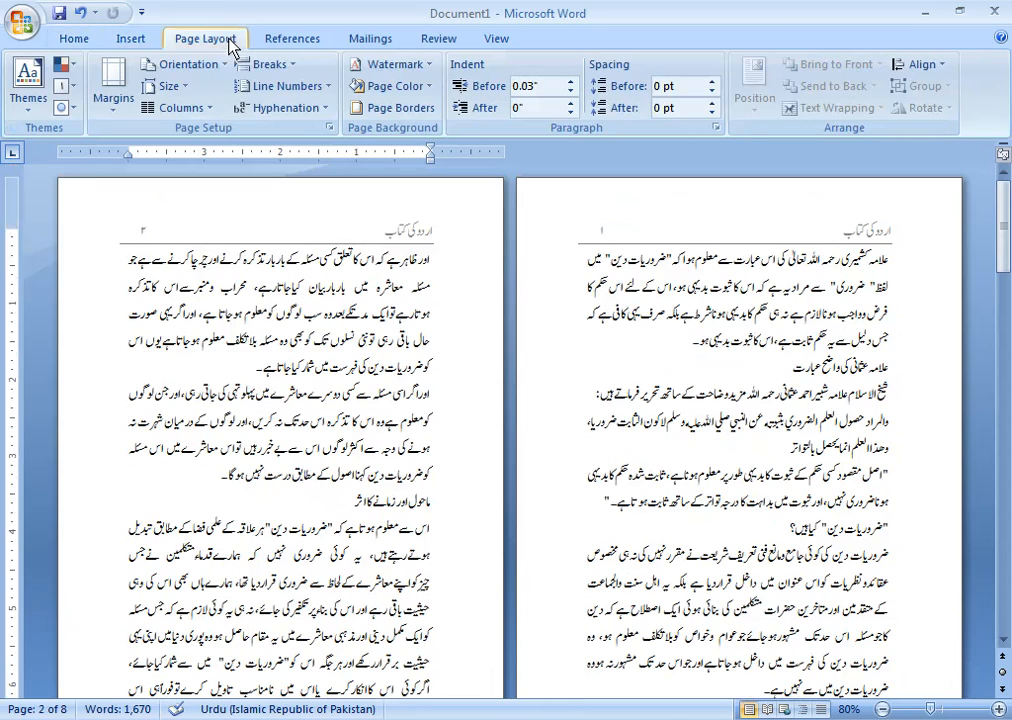
pyautogui.click(120, 108)
pyautogui.click(218, 488)
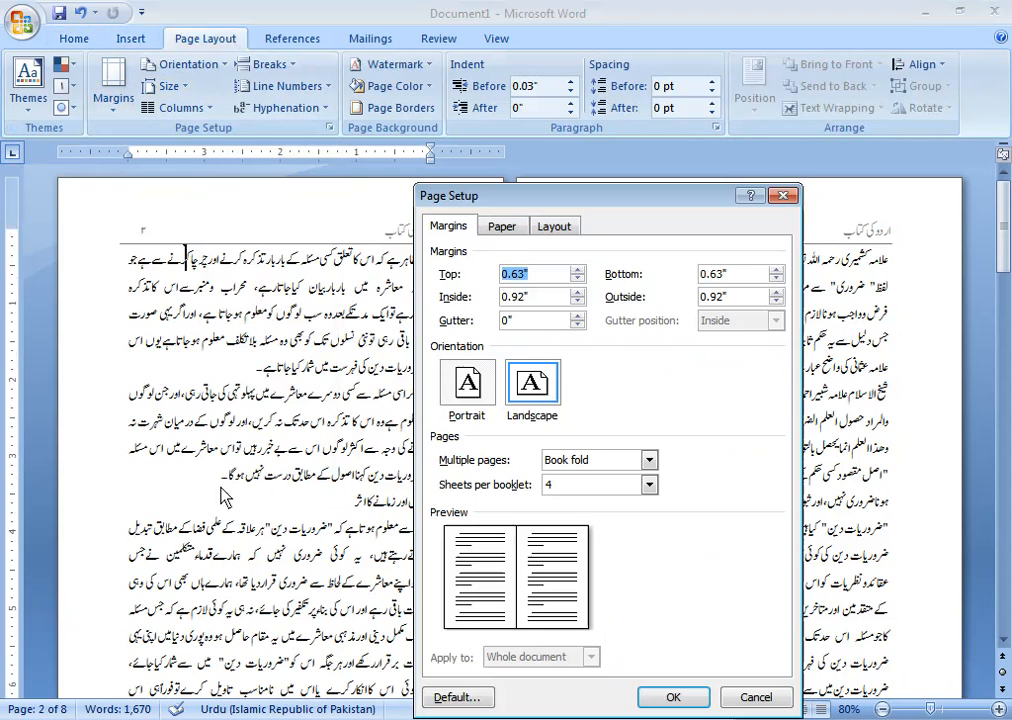
pyautogui.click(521, 283)
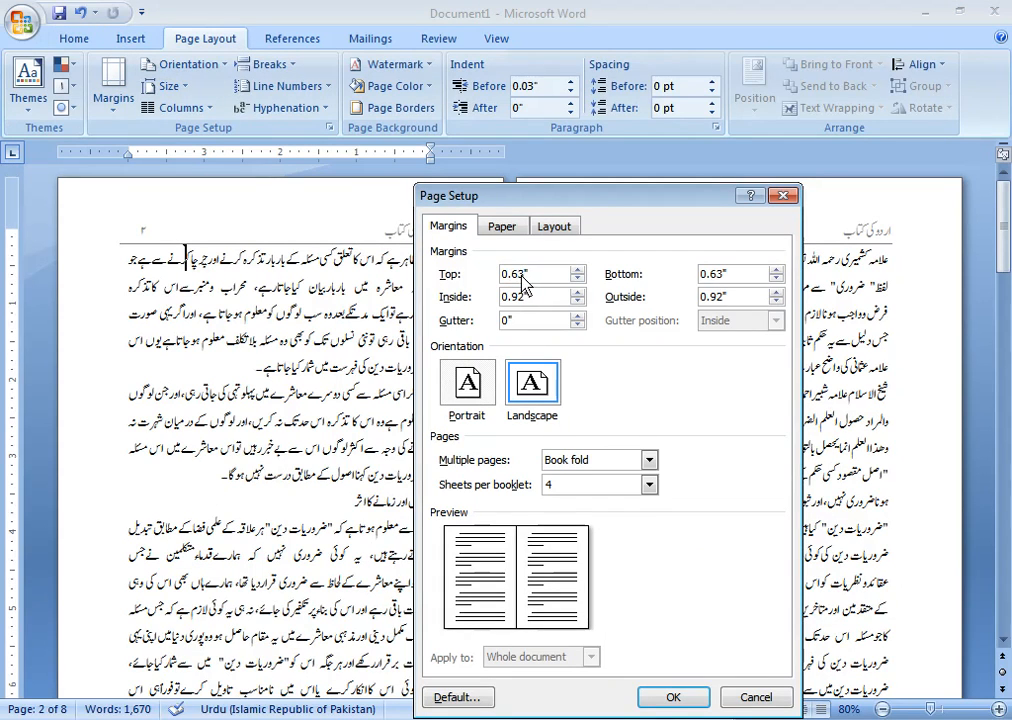
pyautogui.moveTo(521, 280); pyautogui.dragTo(513, 278)
pyautogui.write('9')
pyautogui.click(673, 697)
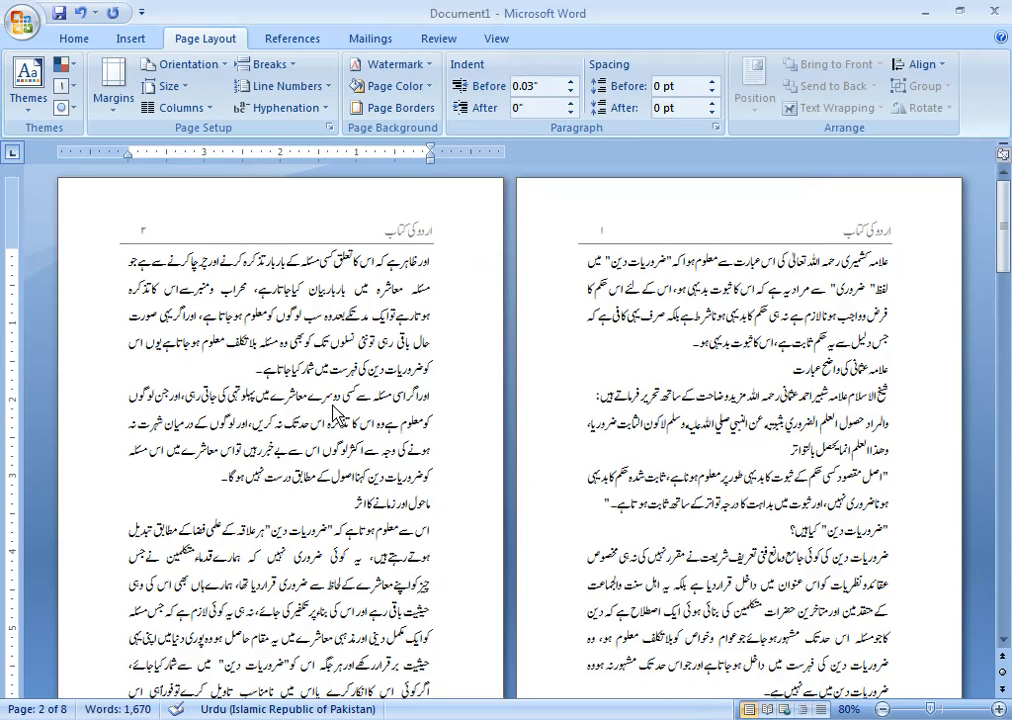
# - Check the margins, headers and page numbers throughout the booklet, ending at the first pages
pyautogui.scroll(-4, 322, 312)
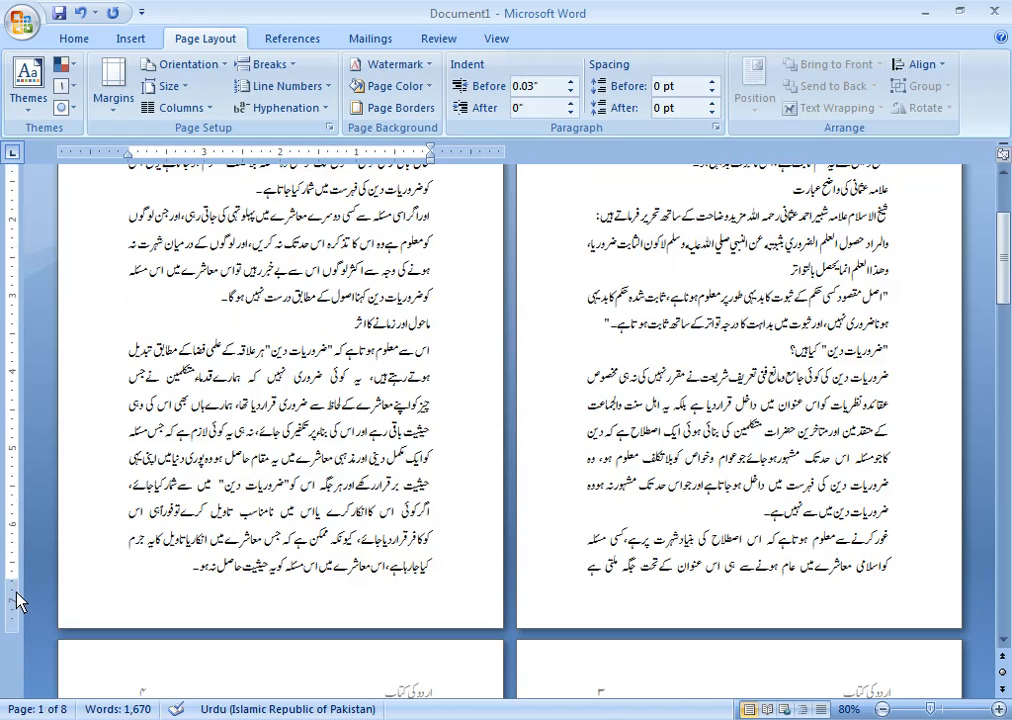
pyautogui.scroll(4, 106, 601)
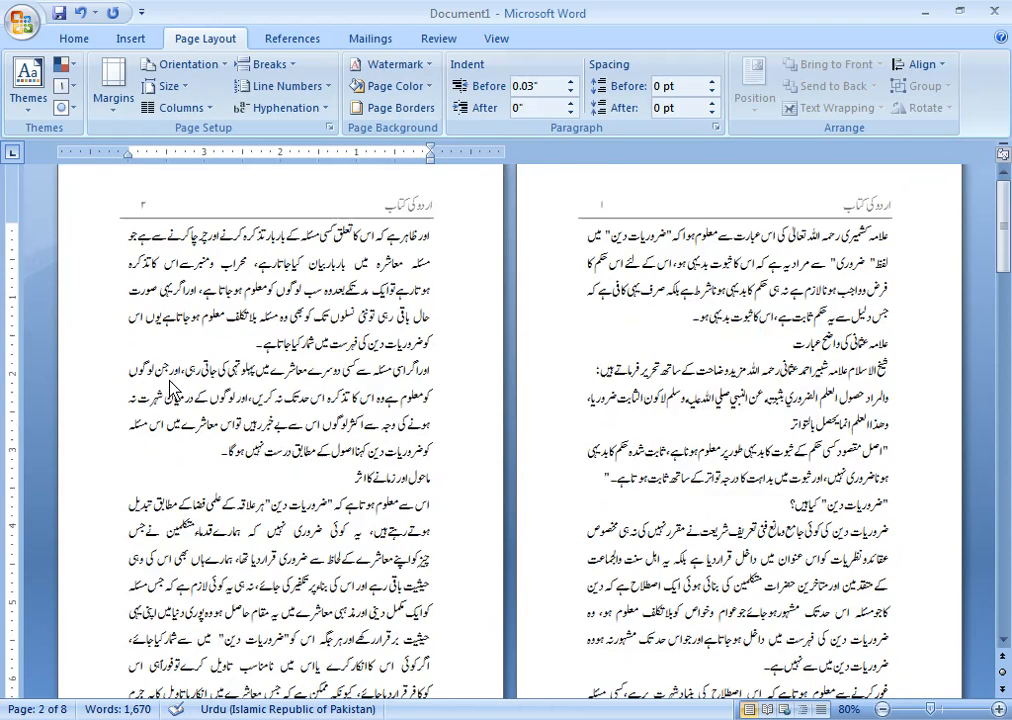
pyautogui.scroll(-10, 570, 380)
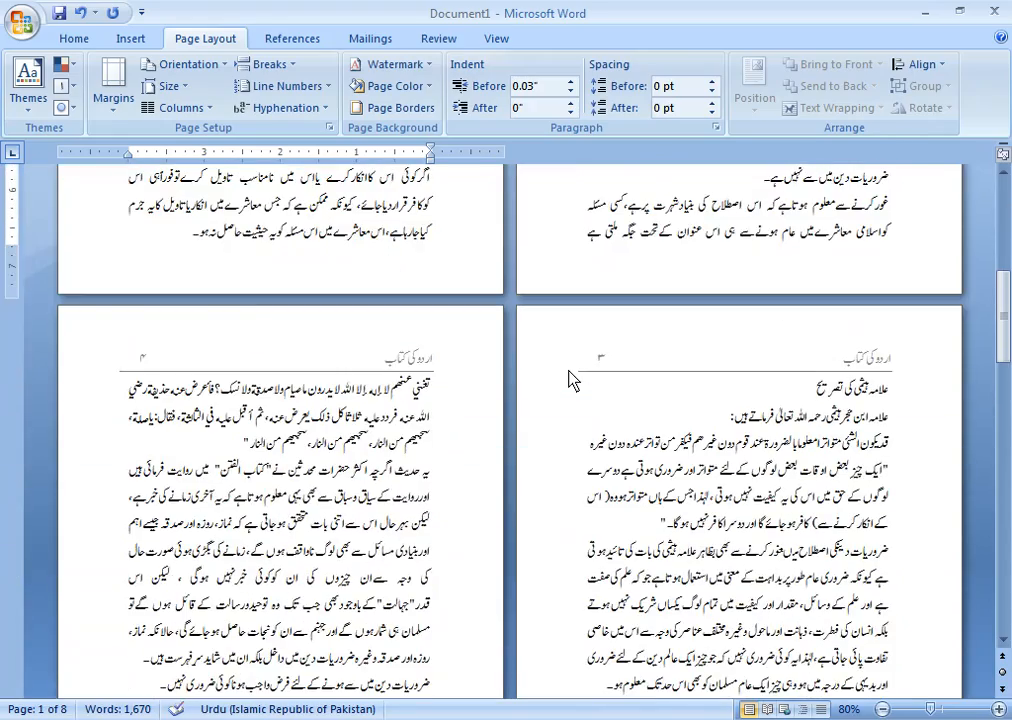
pyautogui.scroll(-13, 570, 380)
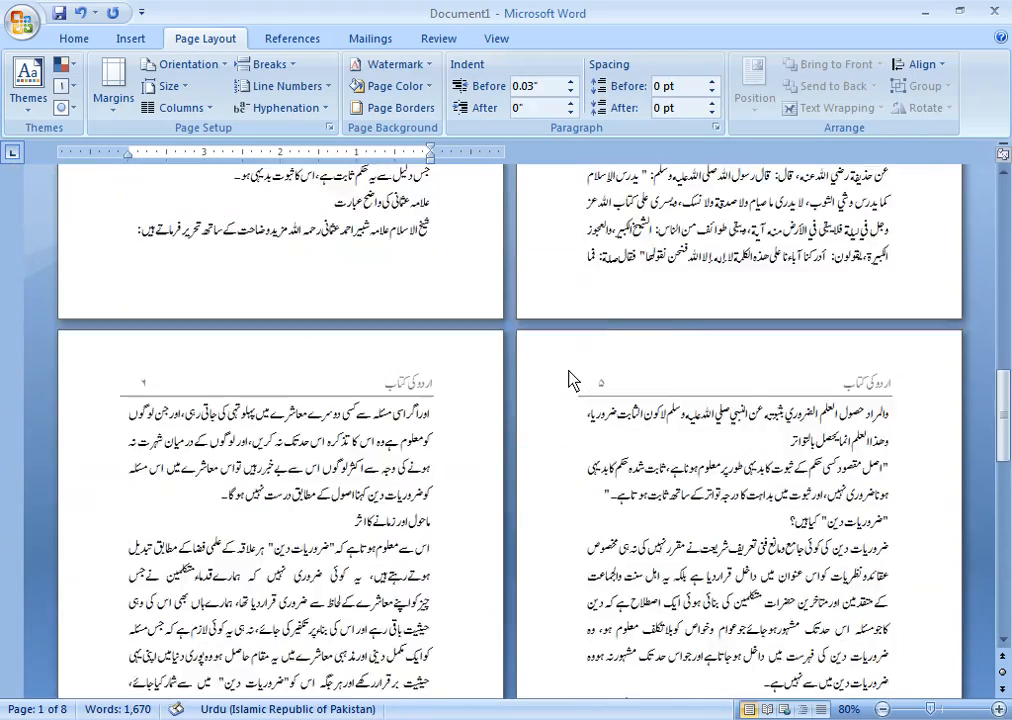
pyautogui.scroll(-9, 570, 380)
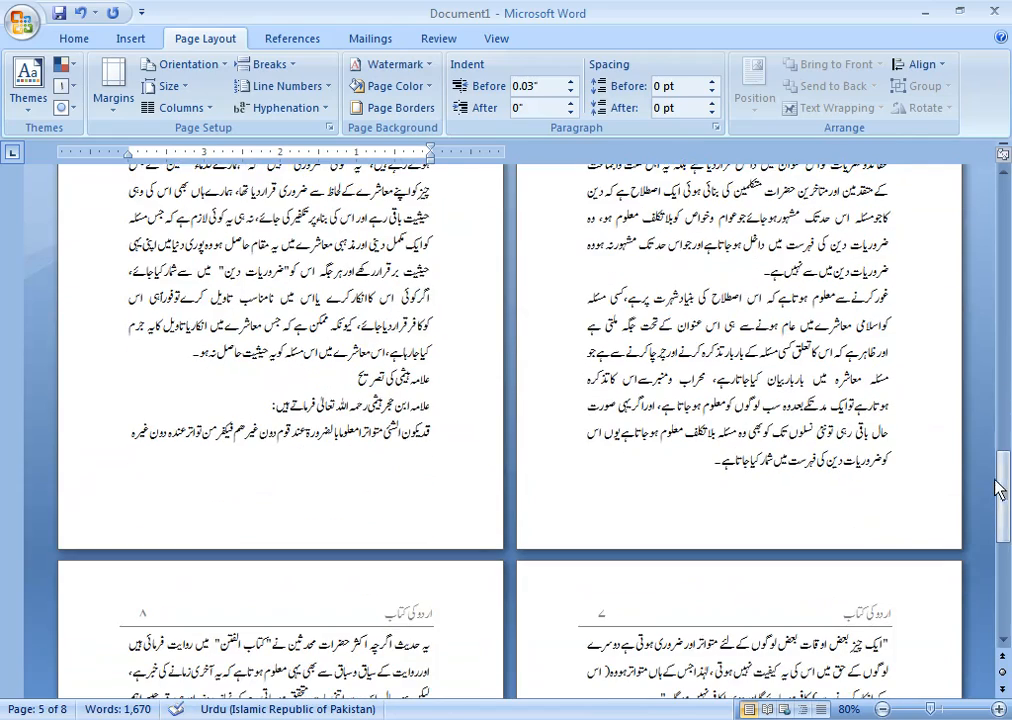
pyautogui.moveTo(997, 490); pyautogui.dragTo(1000, 210)
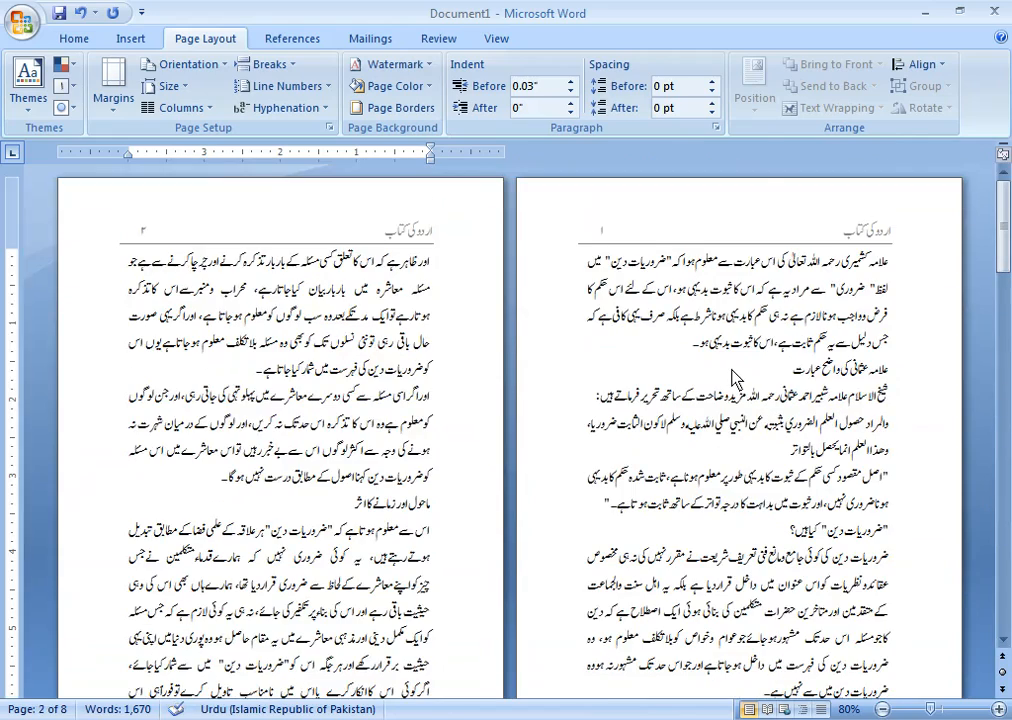
# - Print all pages of the document to the Bullzip PDF Printer with the orientation set to Landscape
pyautogui.hotkey('ctrl', 'p')
pyautogui.click(702, 204)
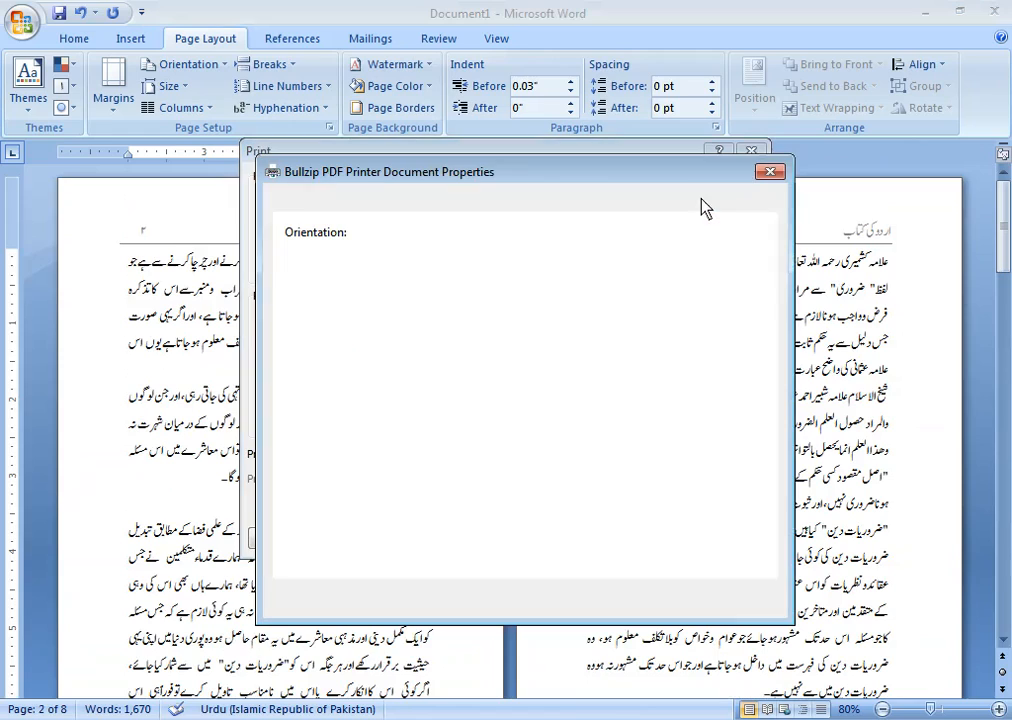
pyautogui.click(382, 258)
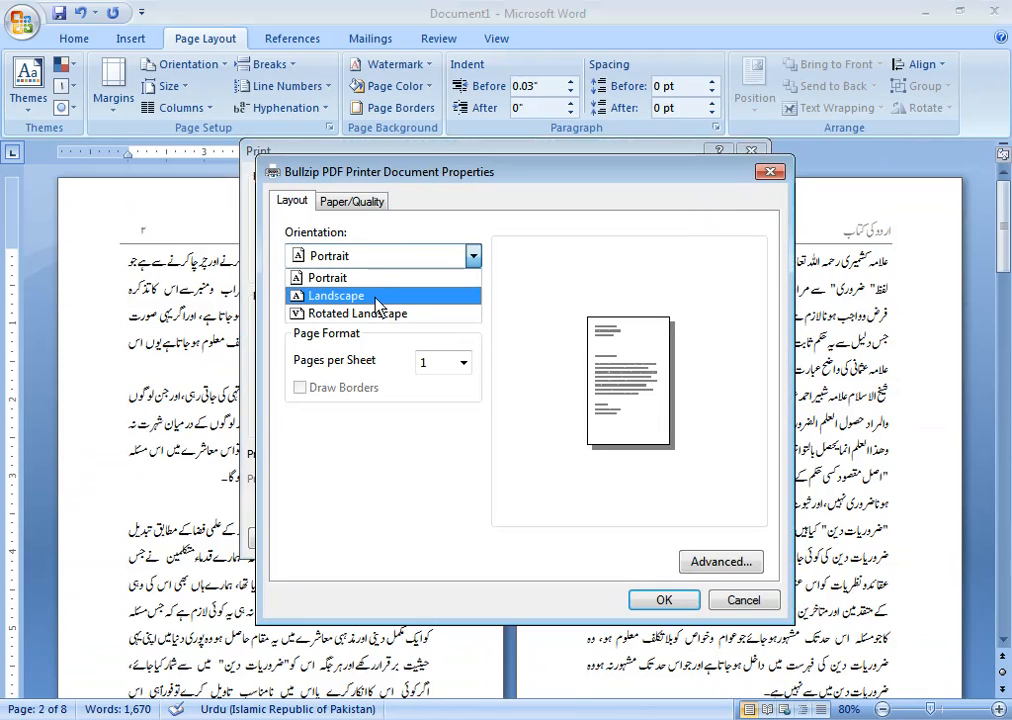
pyautogui.click(380, 295)
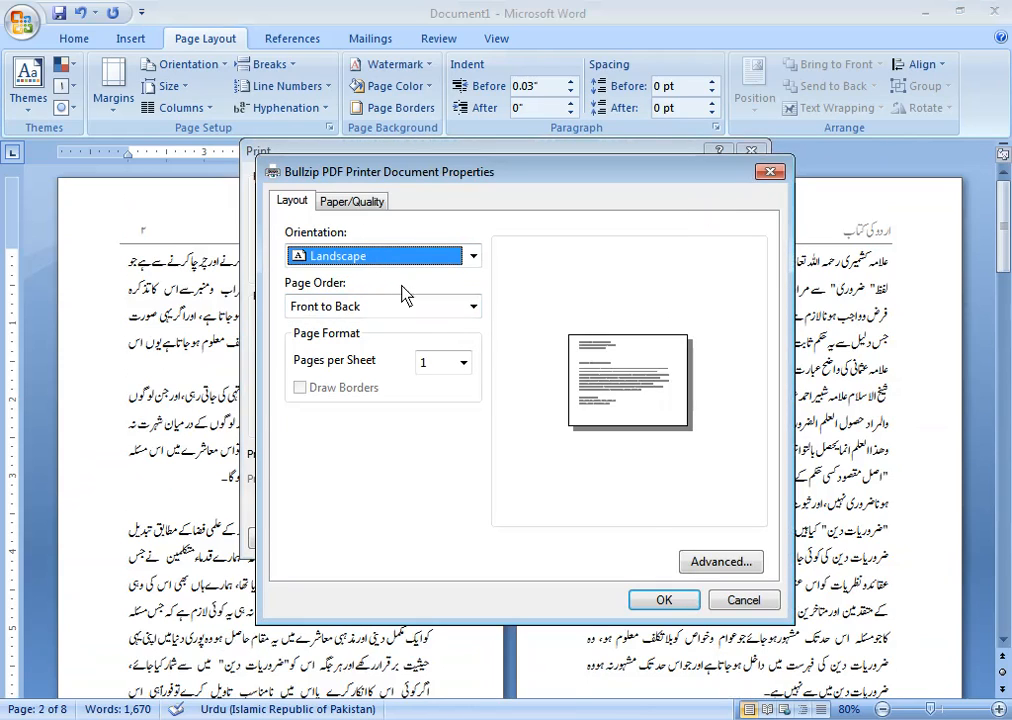
pyautogui.click(663, 601)
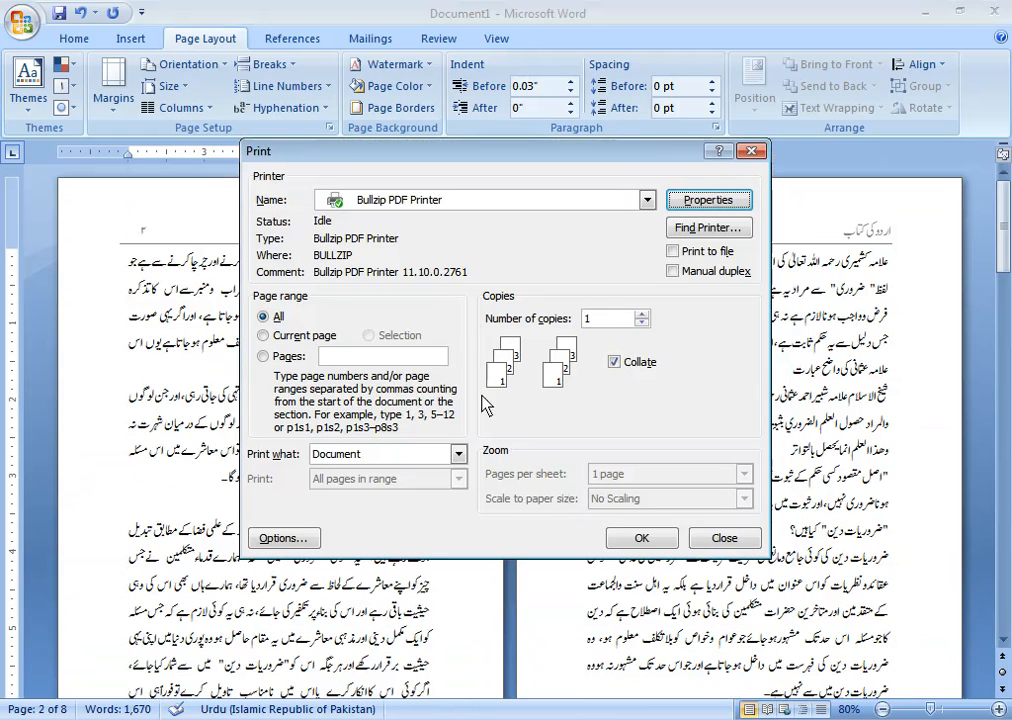
pyautogui.click(650, 541)
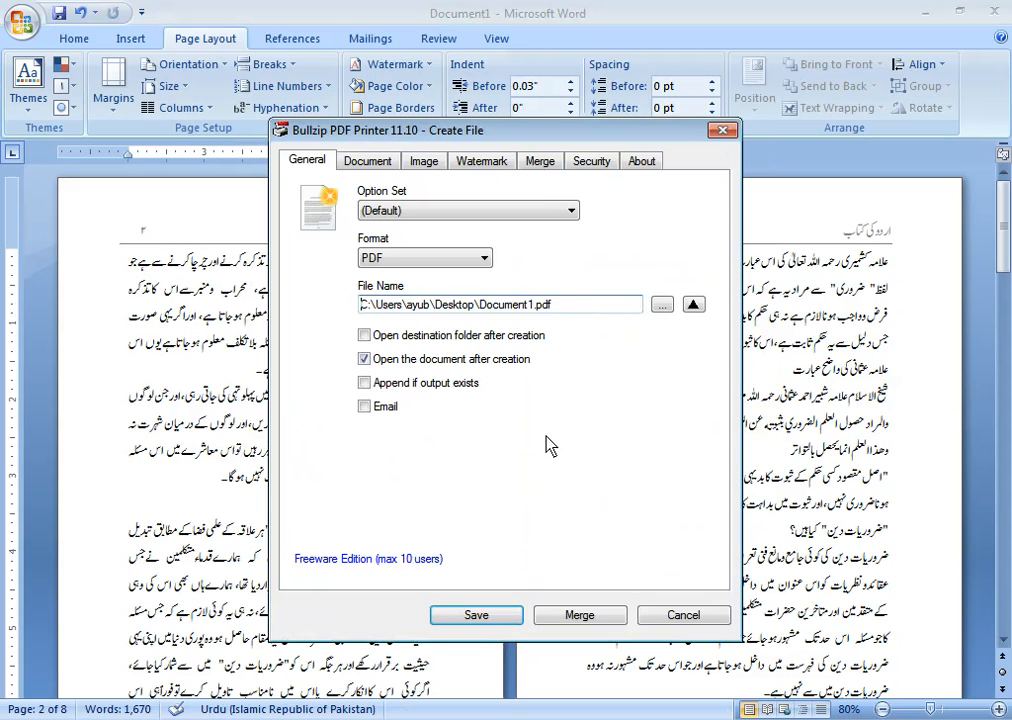
# - Choose the Desktop as the destination for Document1 and create the PDF file
pyautogui.click(658, 306)
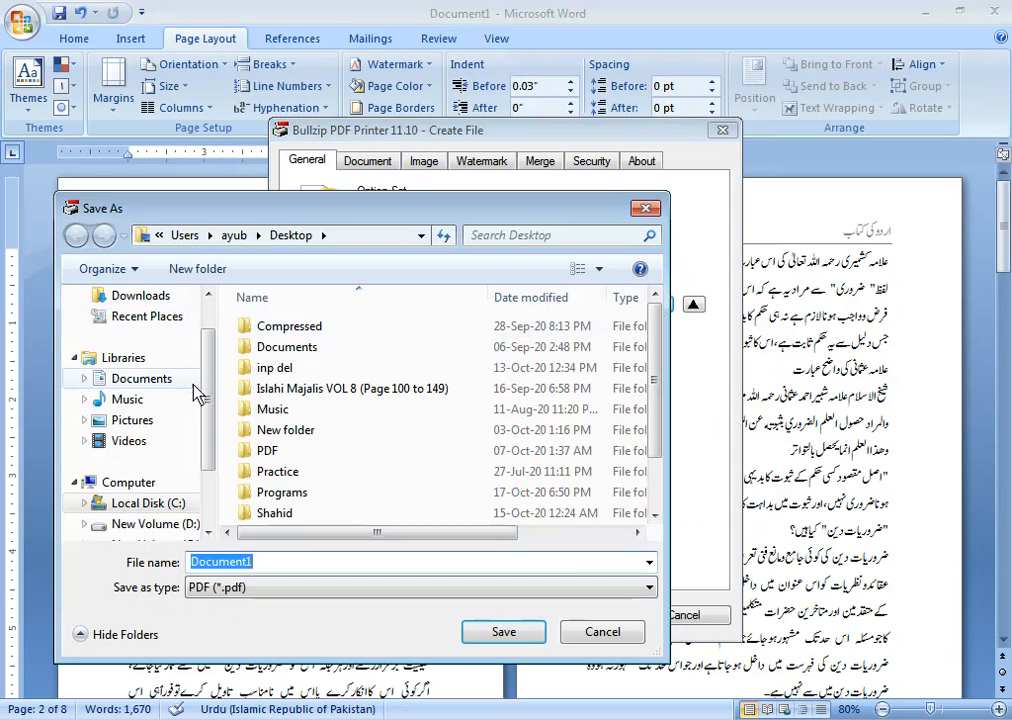
pyautogui.moveTo(206, 399); pyautogui.dragTo(205, 345)
pyautogui.click(118, 330)
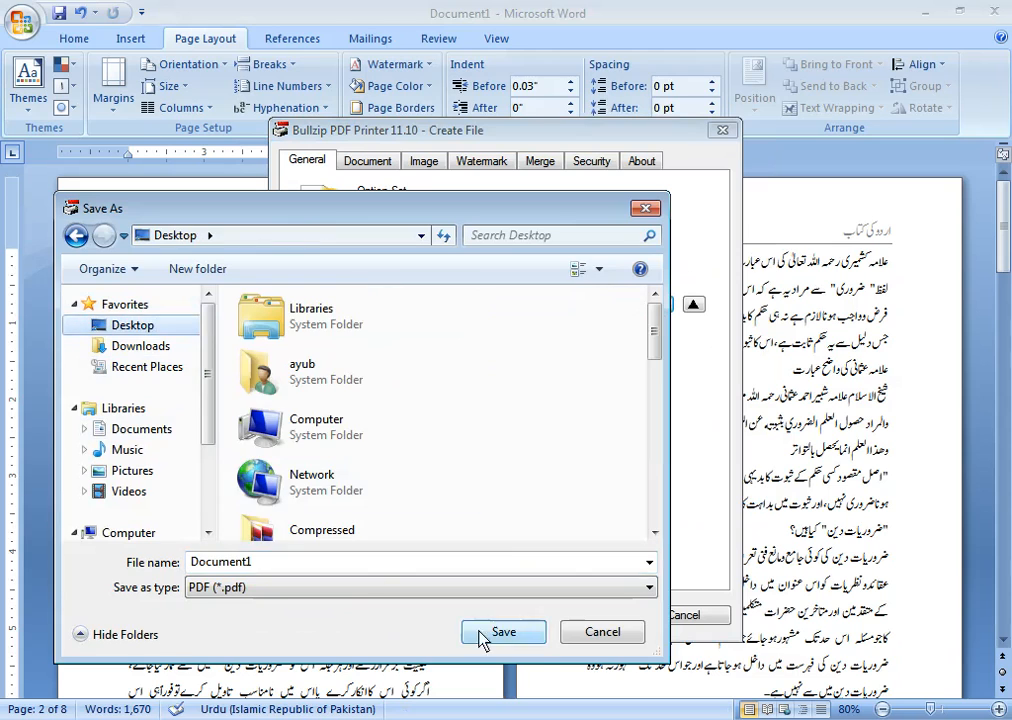
pyautogui.click(520, 632)
pyautogui.click(535, 471)
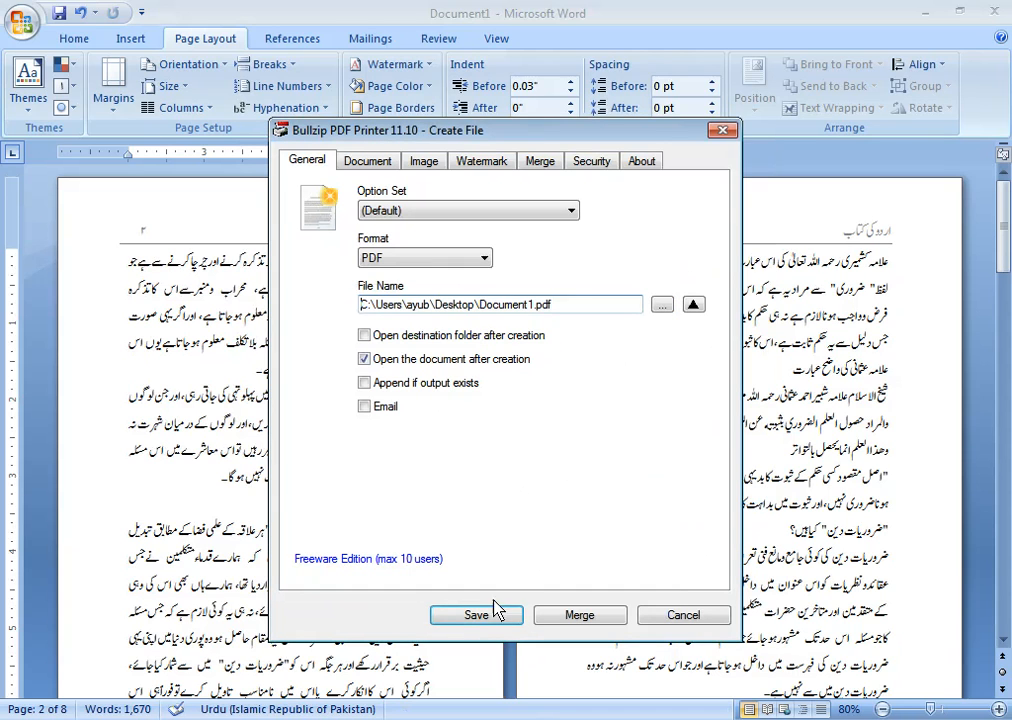
pyautogui.click(492, 617)
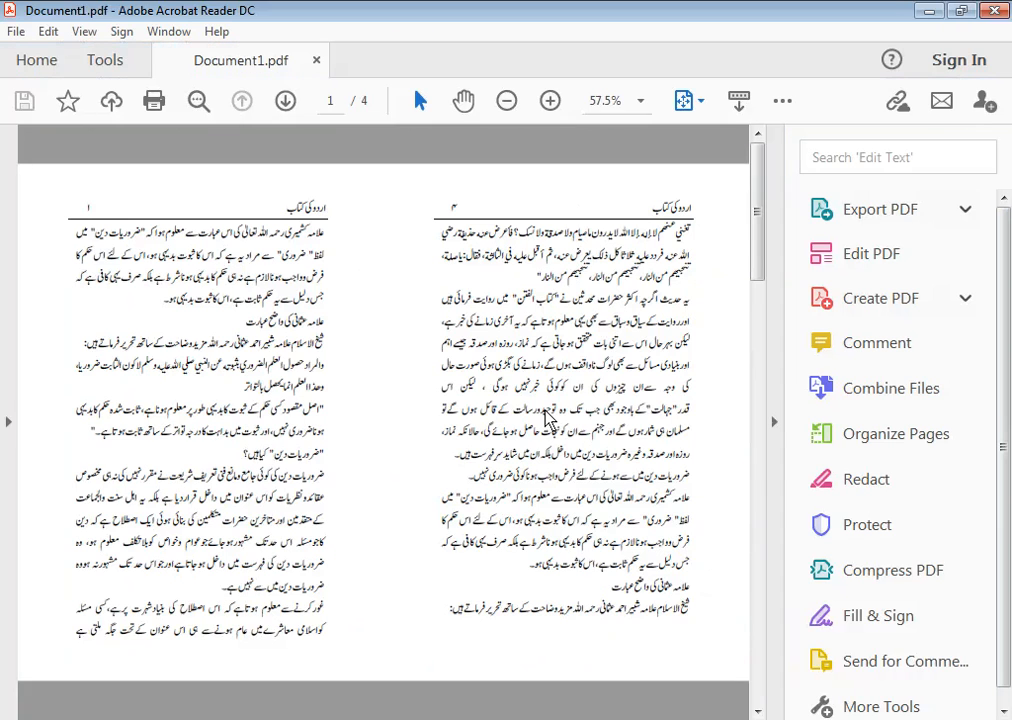
# - Examine how the booklet page numbers are paired on the first, last and second sheets of the PDF
pyautogui.moveTo(84, 208); pyautogui.dragTo(101, 209)
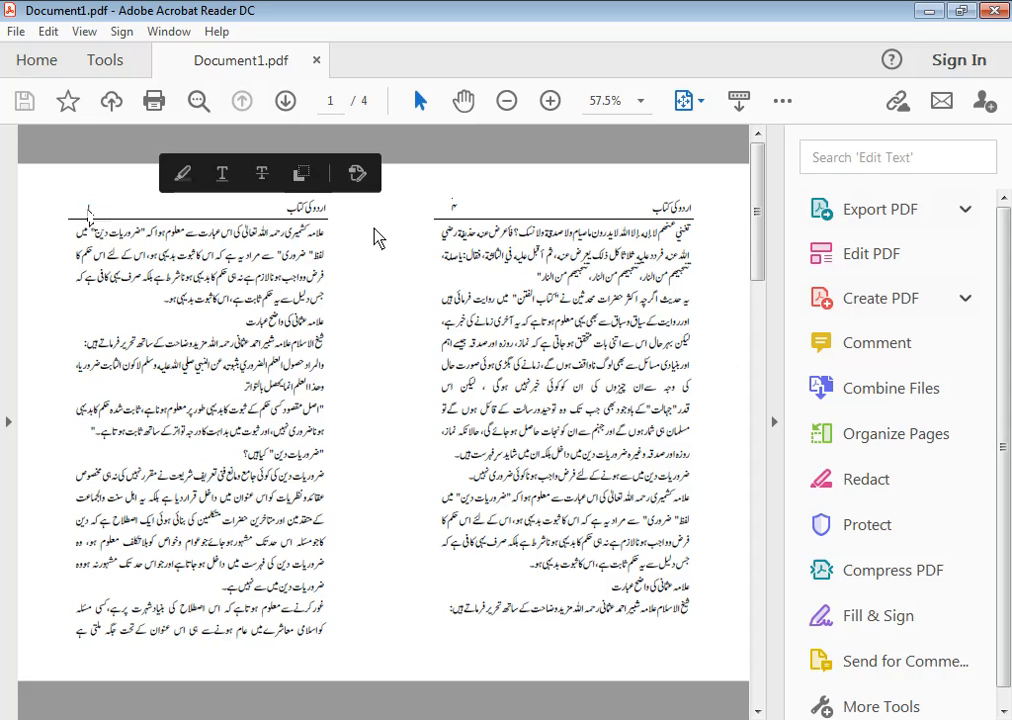
pyautogui.moveTo(449, 208); pyautogui.dragTo(460, 209)
pyautogui.press('End')
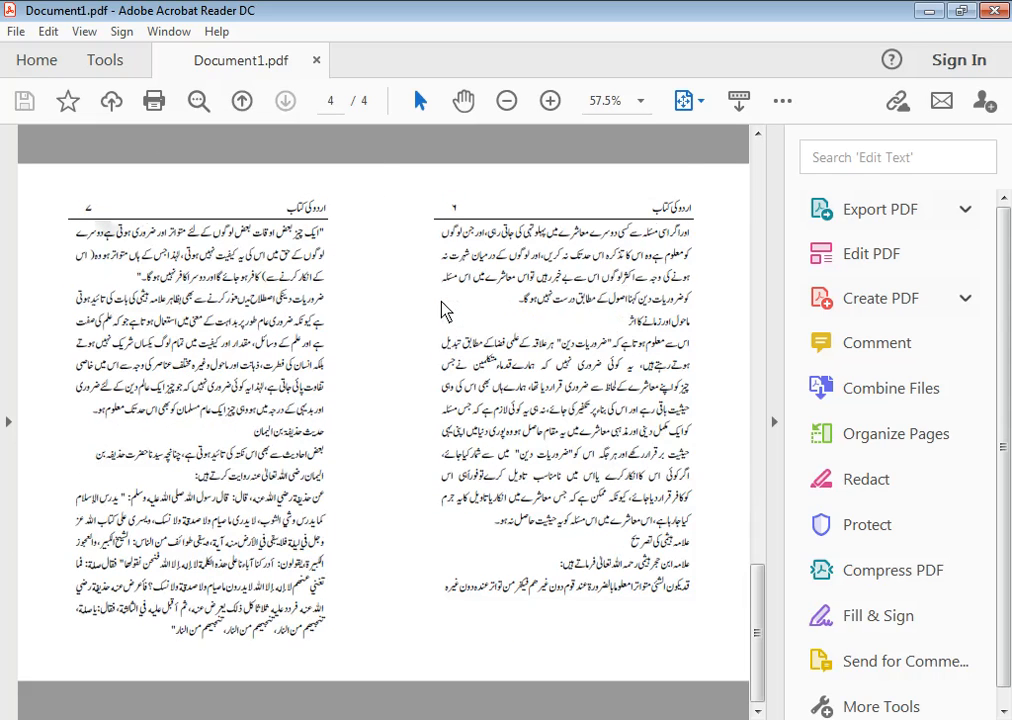
pyautogui.moveTo(97, 208); pyautogui.dragTo(84, 208)
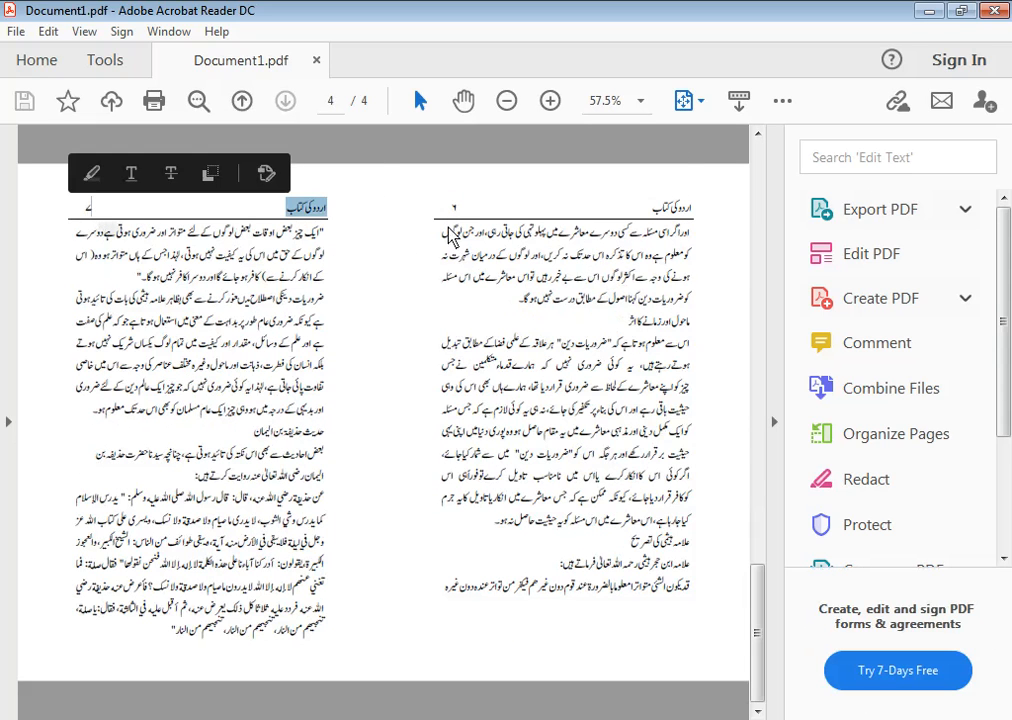
pyautogui.click(481, 225)
pyautogui.press('Home')
pyautogui.press('pagedown')
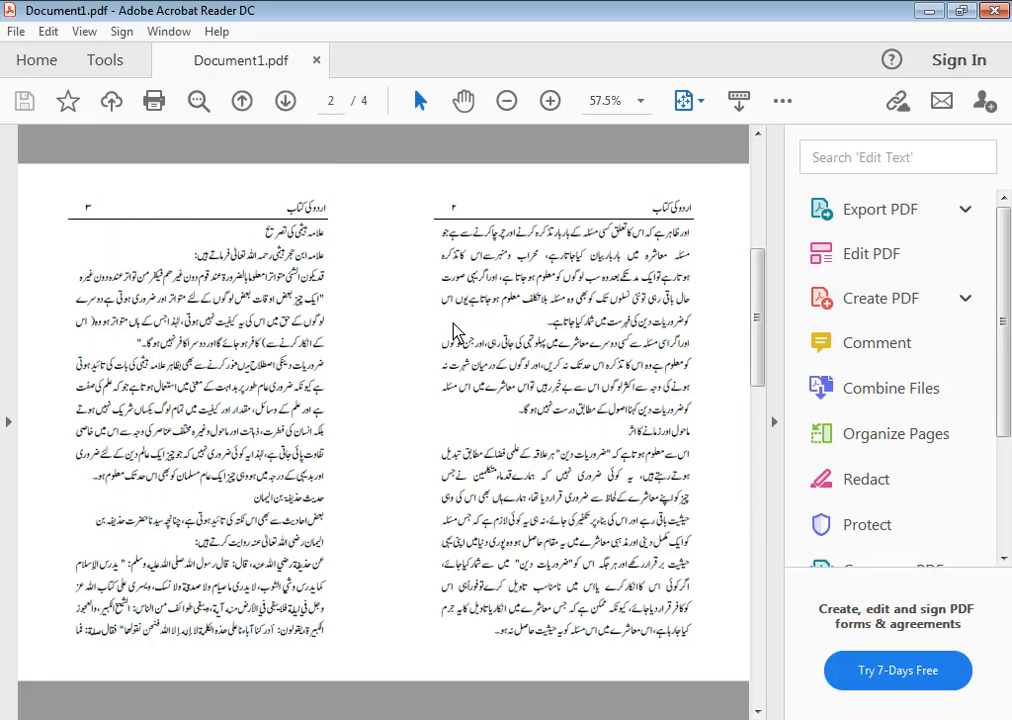
pyautogui.moveTo(459, 208); pyautogui.dragTo(447, 225)
pyautogui.click(119, 218)
pyautogui.press('pageup')
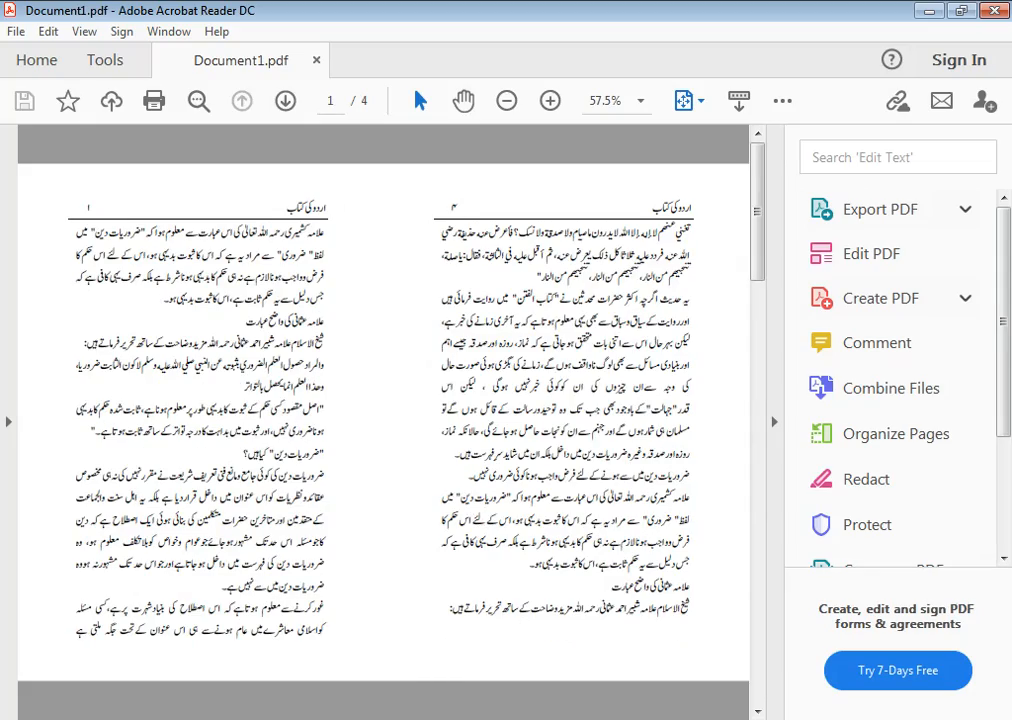
# - Switch to Document1 in Word and go through the pages to the closing paragraph on page 8
pyautogui.click(433, 718)
pyautogui.scroll(-2, 455, 450)
pyautogui.scroll(-15, 455, 450)
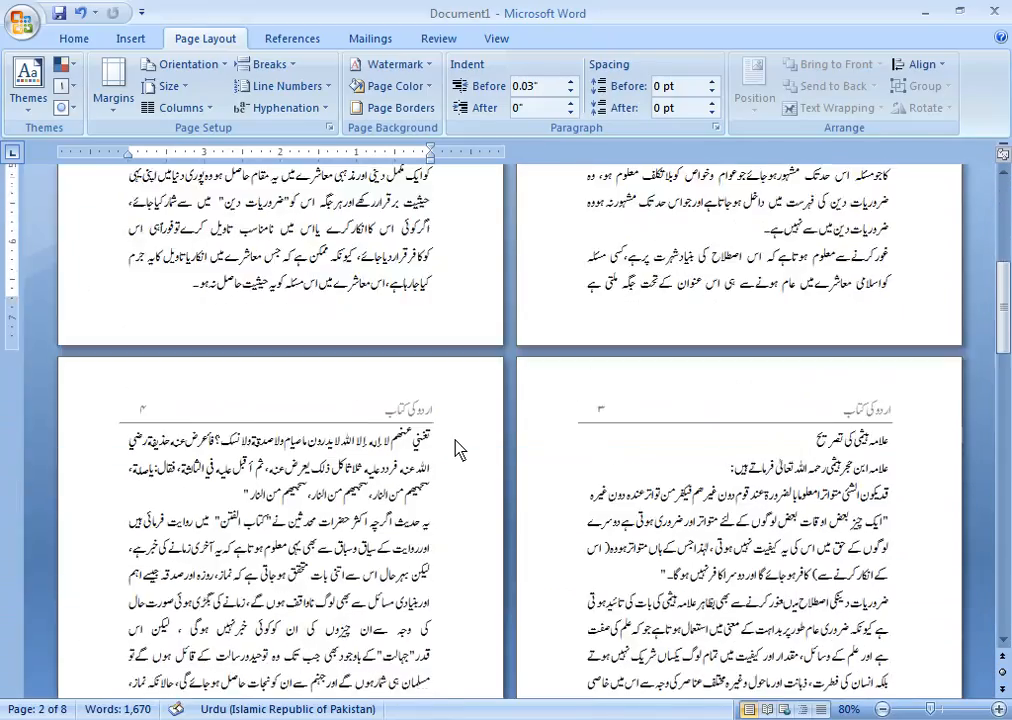
pyautogui.scroll(-2, 458, 450)
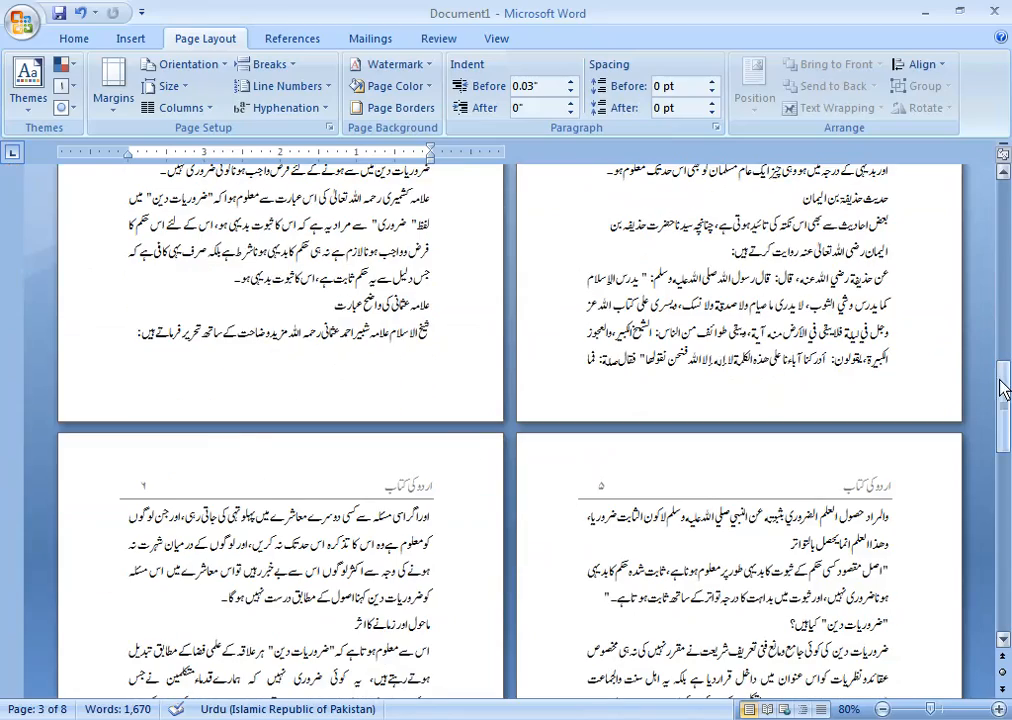
pyautogui.moveTo(1001, 384); pyautogui.dragTo(1008, 517)
pyautogui.moveTo(1005, 446); pyautogui.dragTo(1007, 524)
pyautogui.scroll(-1, 517, 342)
pyautogui.scroll(-20, 450, 385)
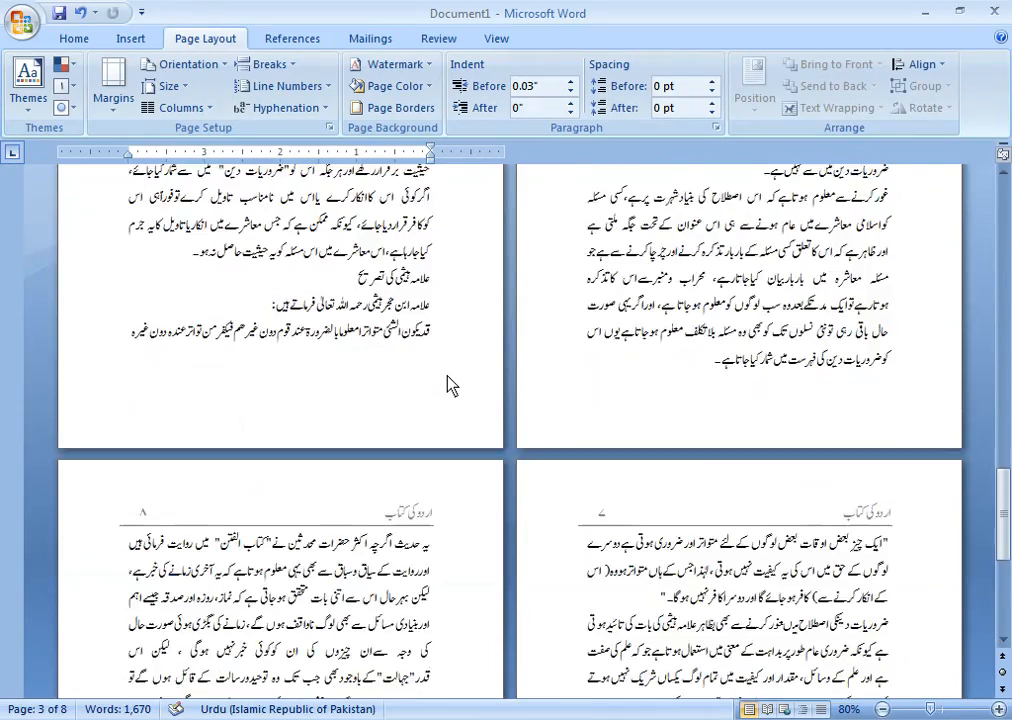
# - Format the closing Urdu paragraph about book fold on page 8 with font size 22 and red text
pyautogui.click(374, 538)
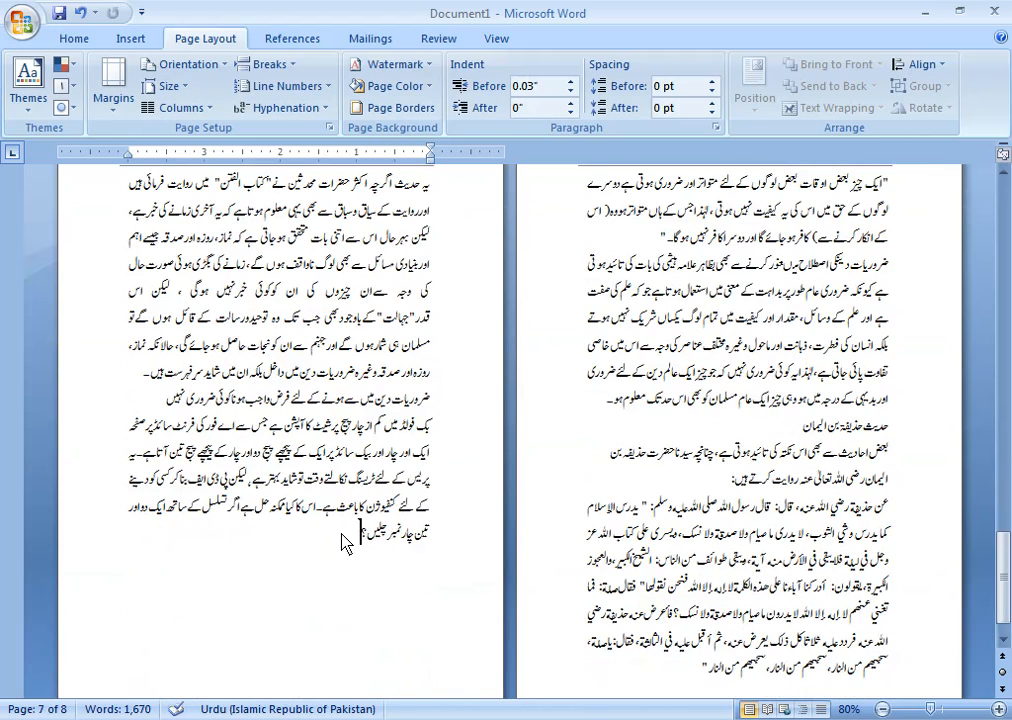
pyautogui.moveTo(344, 542); pyautogui.dragTo(432, 445)
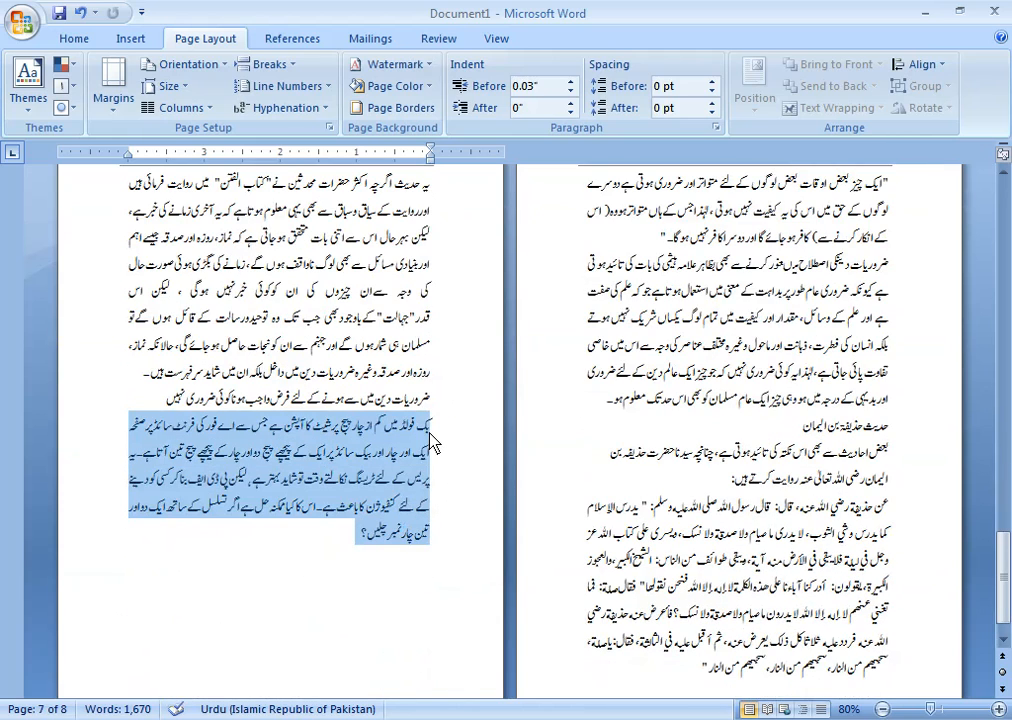
pyautogui.click(84, 45)
pyautogui.click(254, 72)
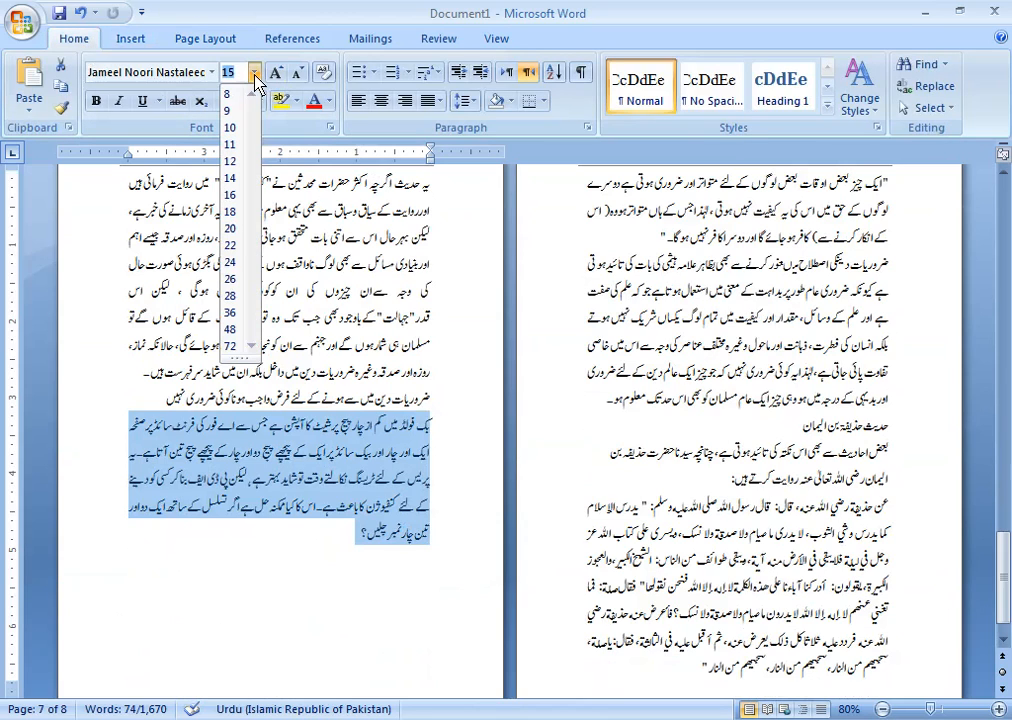
pyautogui.click(231, 246)
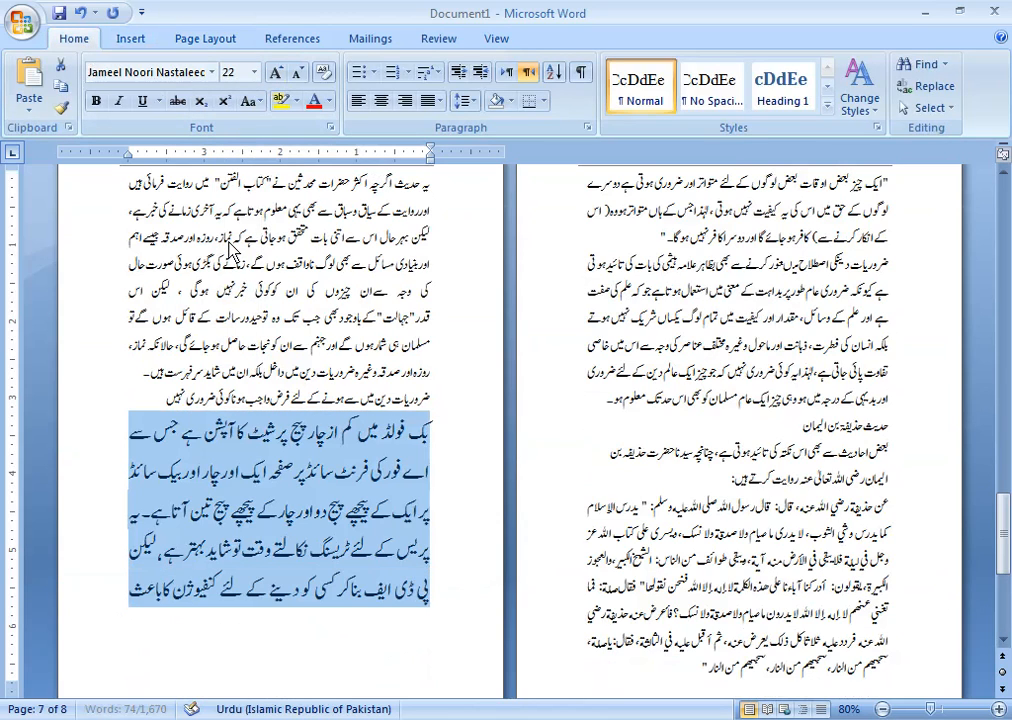
pyautogui.click(314, 101)
pyautogui.click(313, 318)
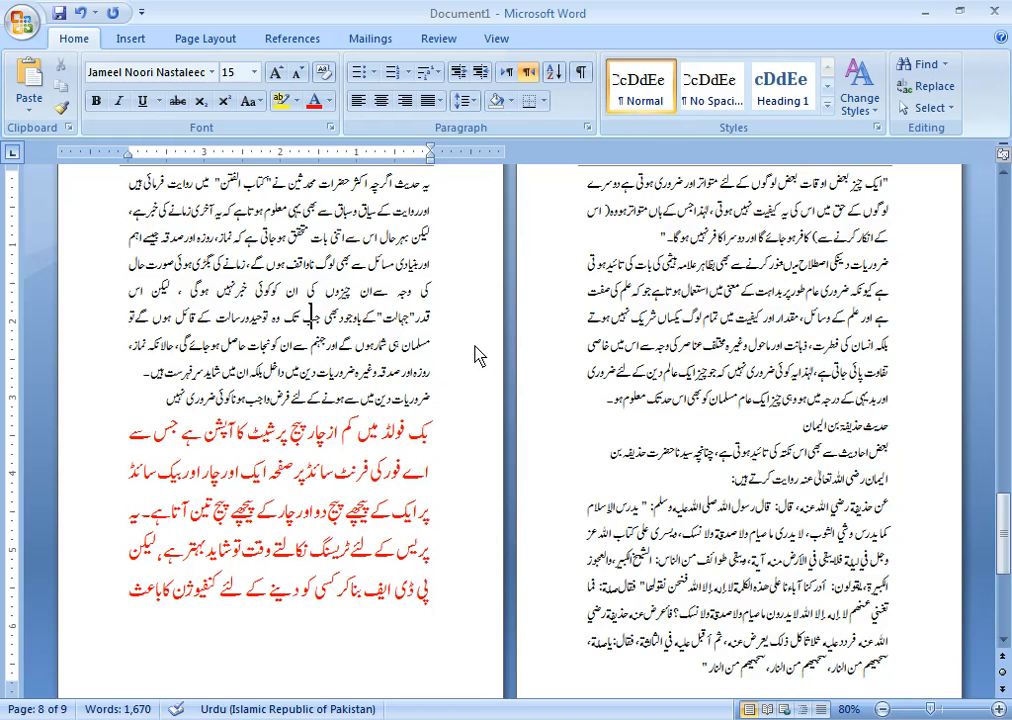
# - Read the last two lines of the red paragraph on page 9, highlighting them while reading
pyautogui.scroll(-5, 451, 366)
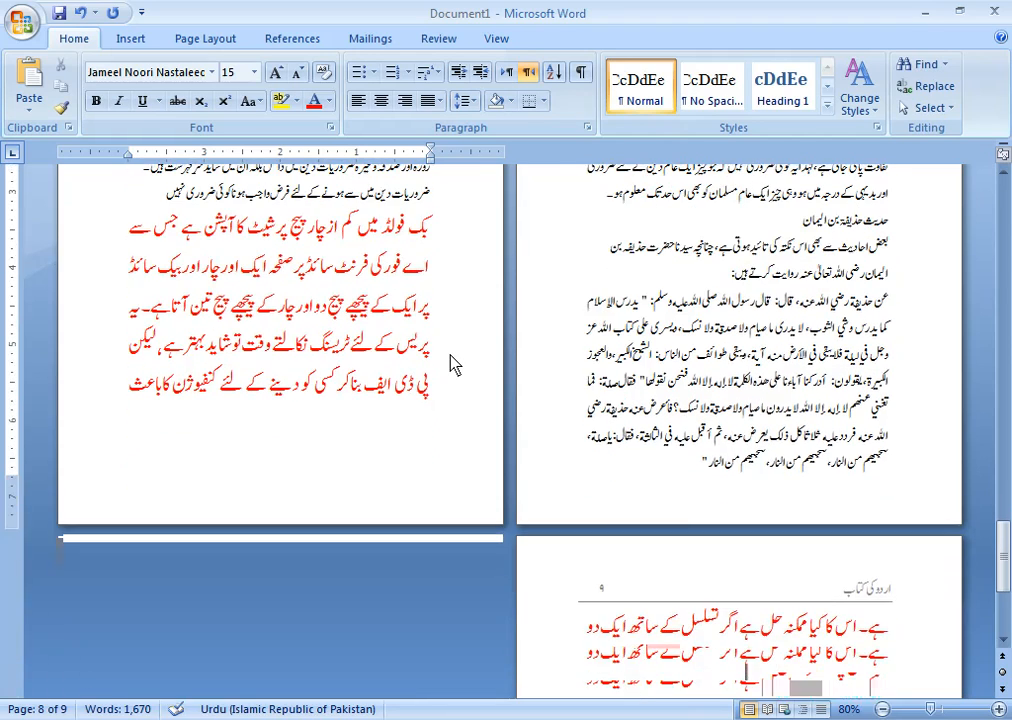
pyautogui.moveTo(743, 676); pyautogui.dragTo(905, 634)
pyautogui.click(748, 678)
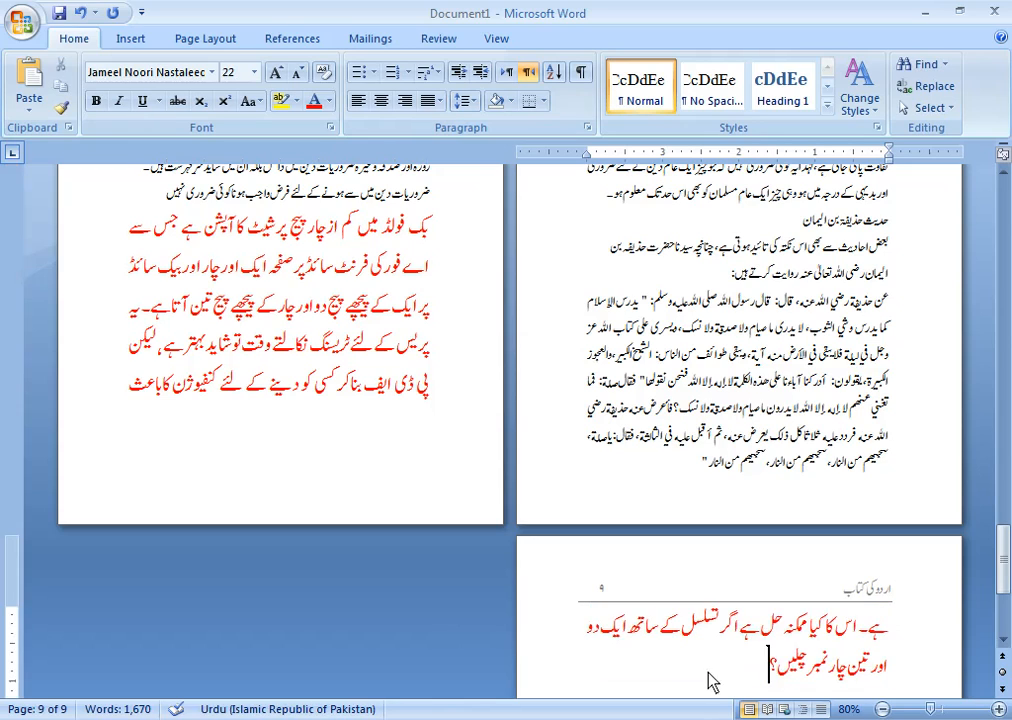
pyautogui.moveTo(707, 682); pyautogui.dragTo(896, 637)
pyautogui.click(712, 667)
pyautogui.moveTo(770, 670); pyautogui.dragTo(883, 648)
pyautogui.click(726, 666)
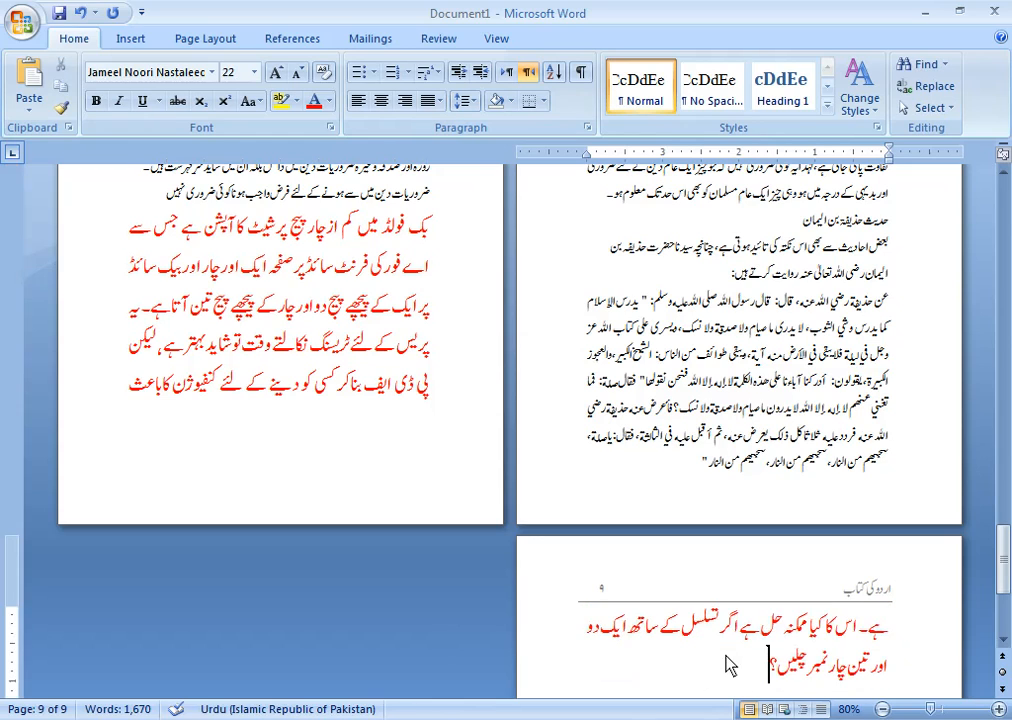